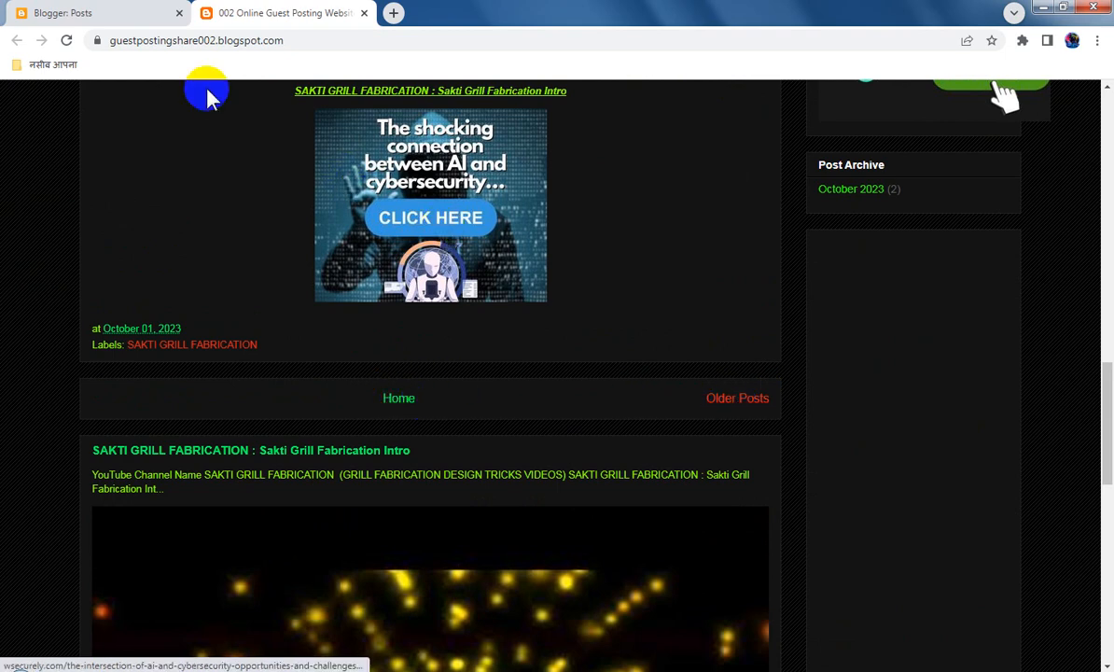
Open the blog's theme code in the HTML editor
left_click(116, 11)
left_click(65, 459)
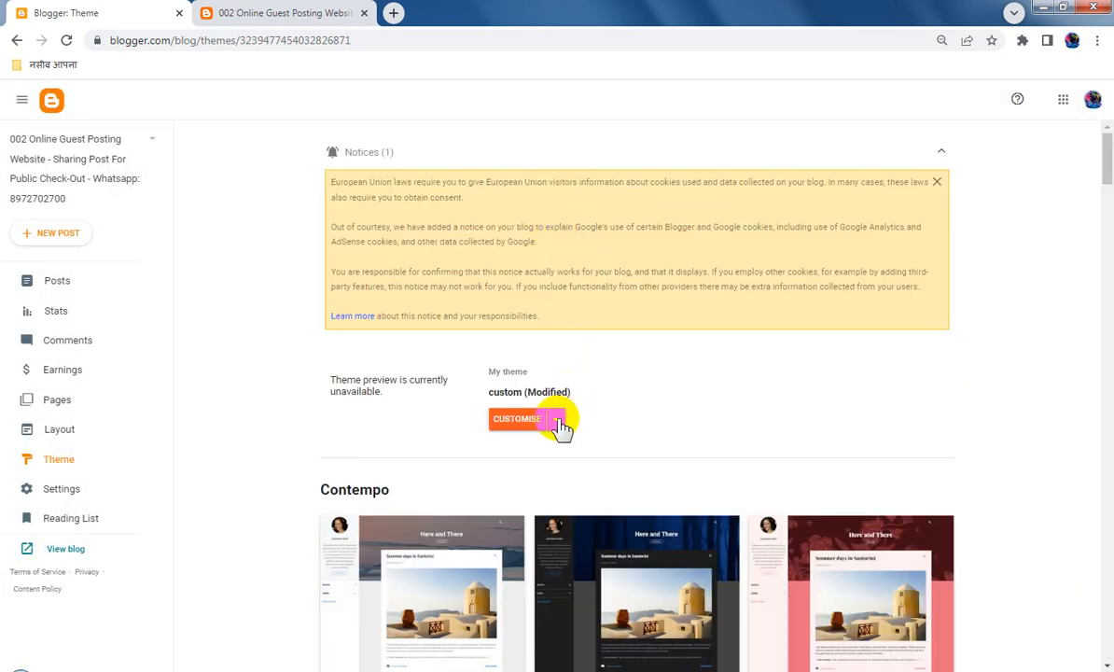
left_click(559, 420)
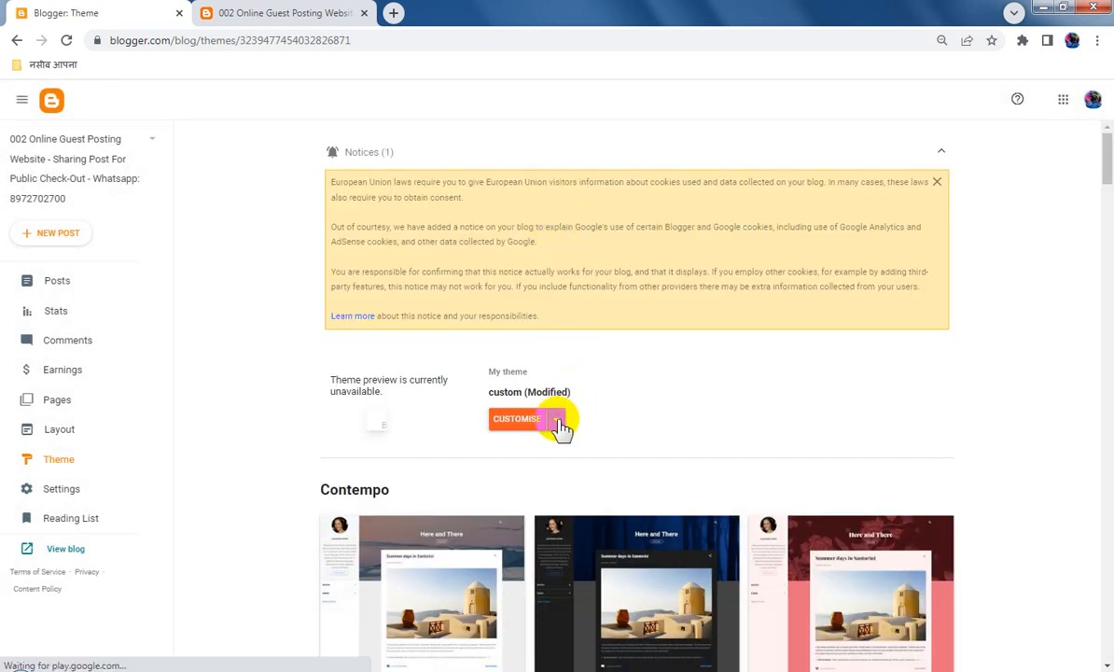
left_click(411, 518)
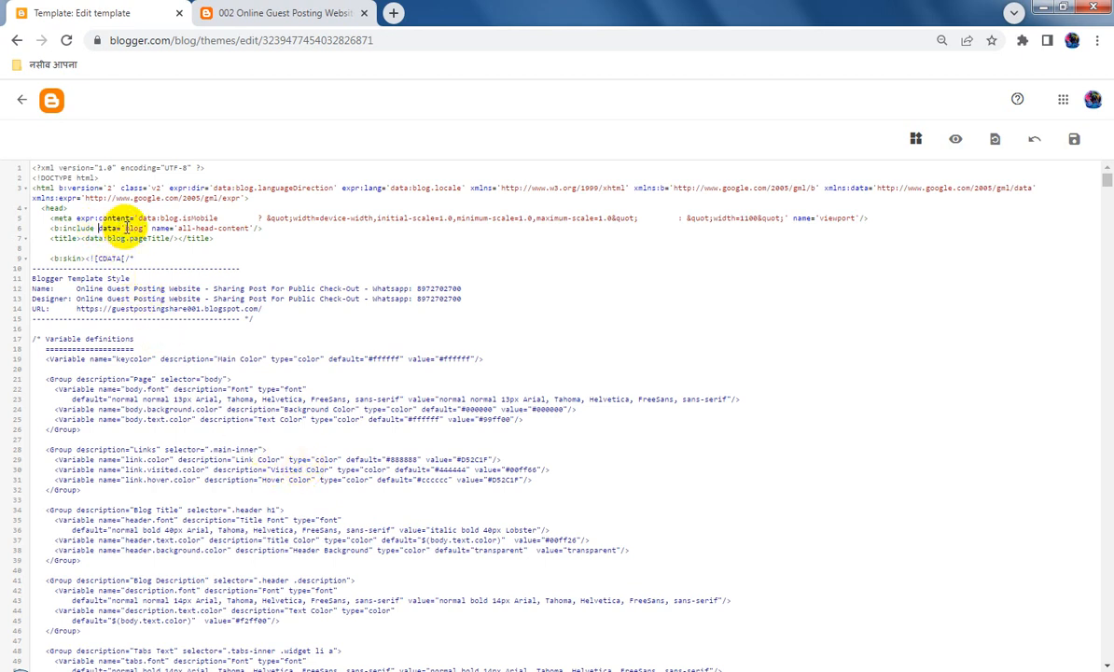
Find the closing </body> tag, paste the copied #blog-pager CSS on a new line above it, and save the theme
key("ctrl+f")
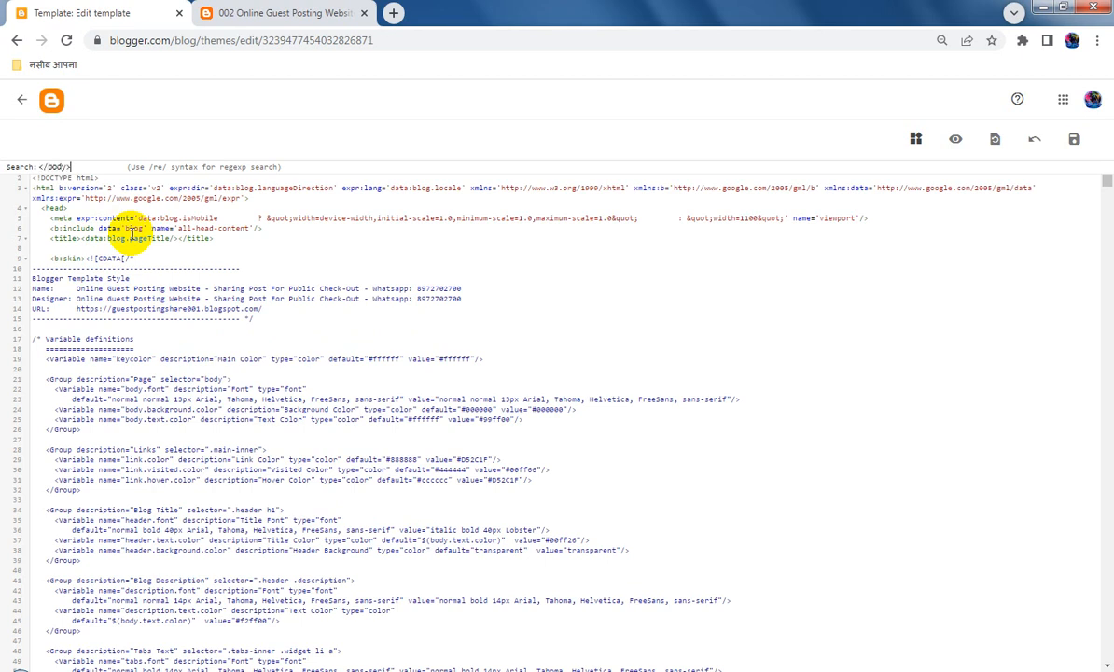
key("Return")
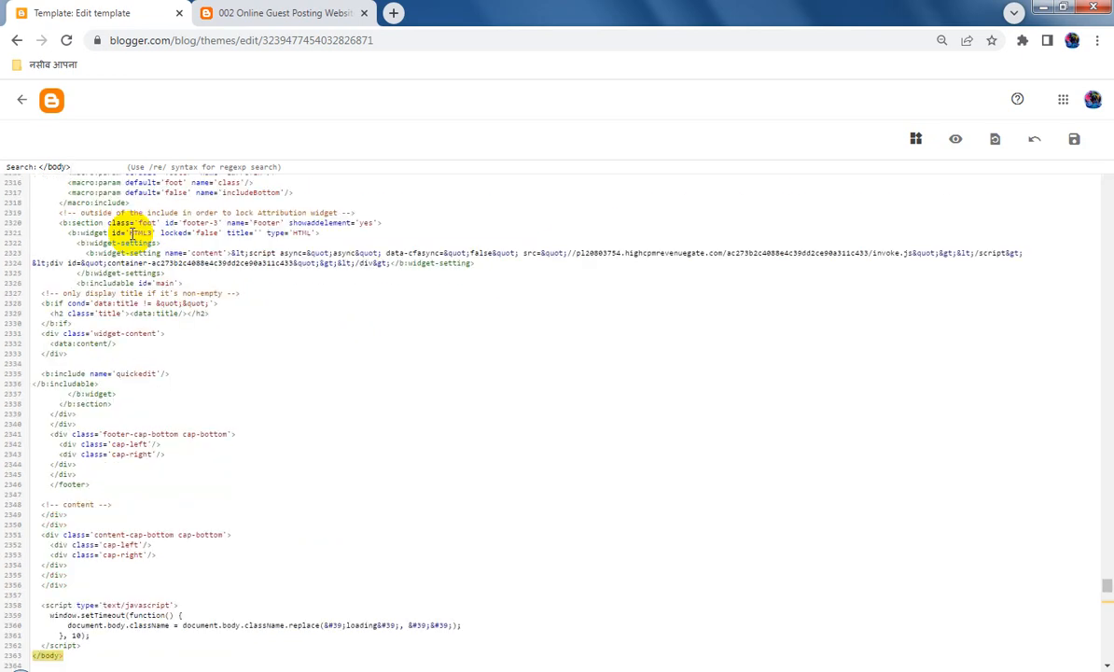
scroll(142, 406, "down", 2)
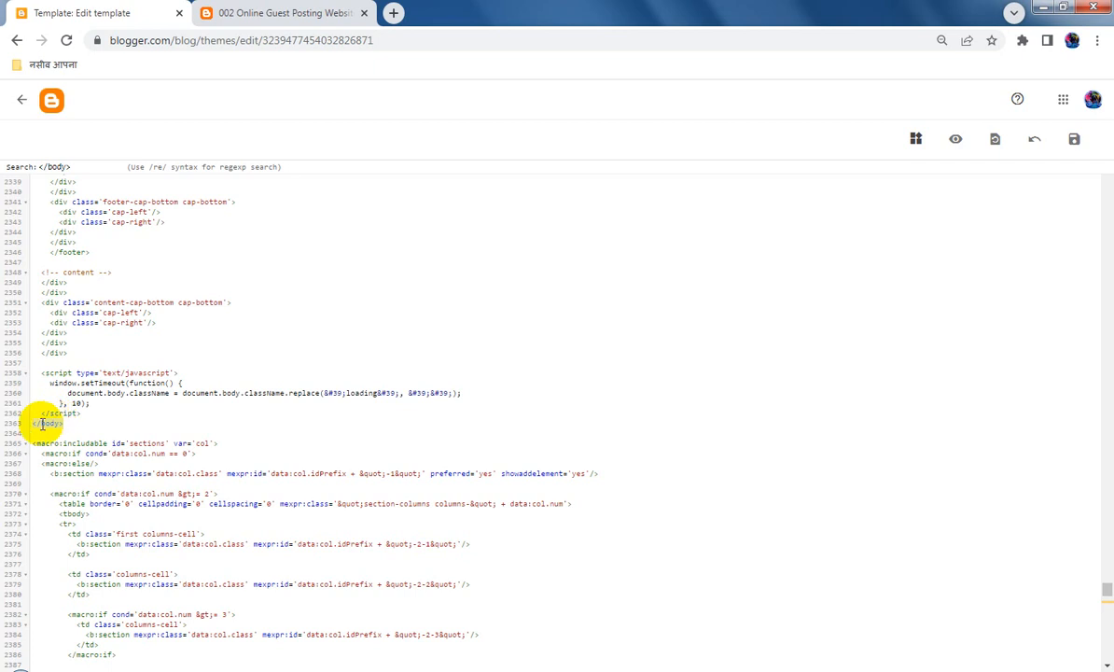
left_click(36, 423)
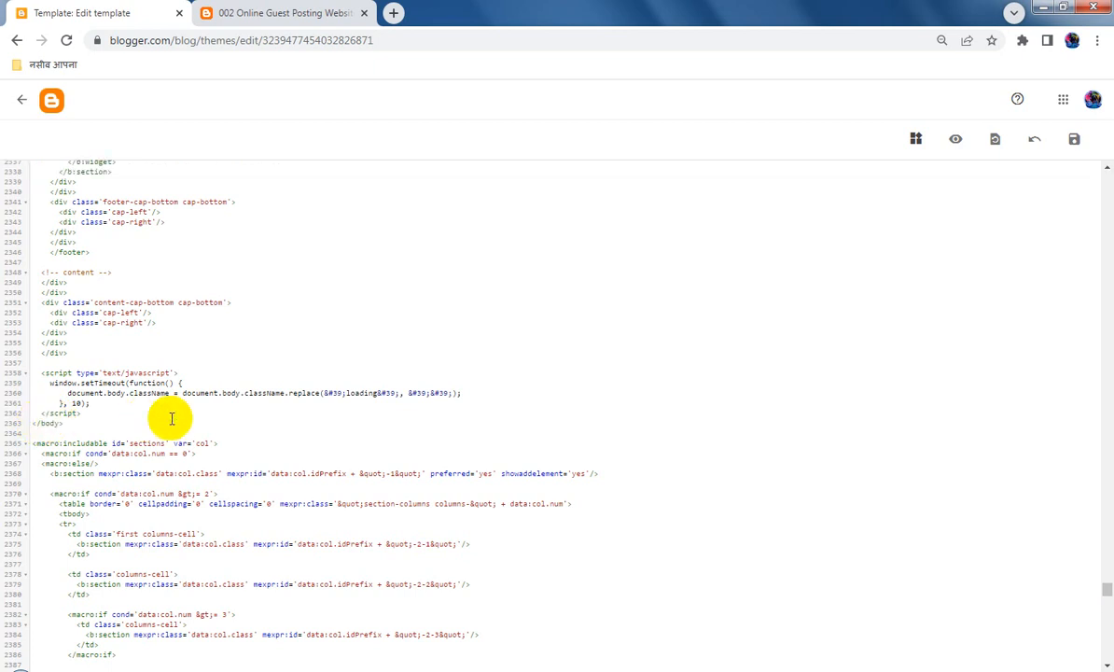
key("Return")
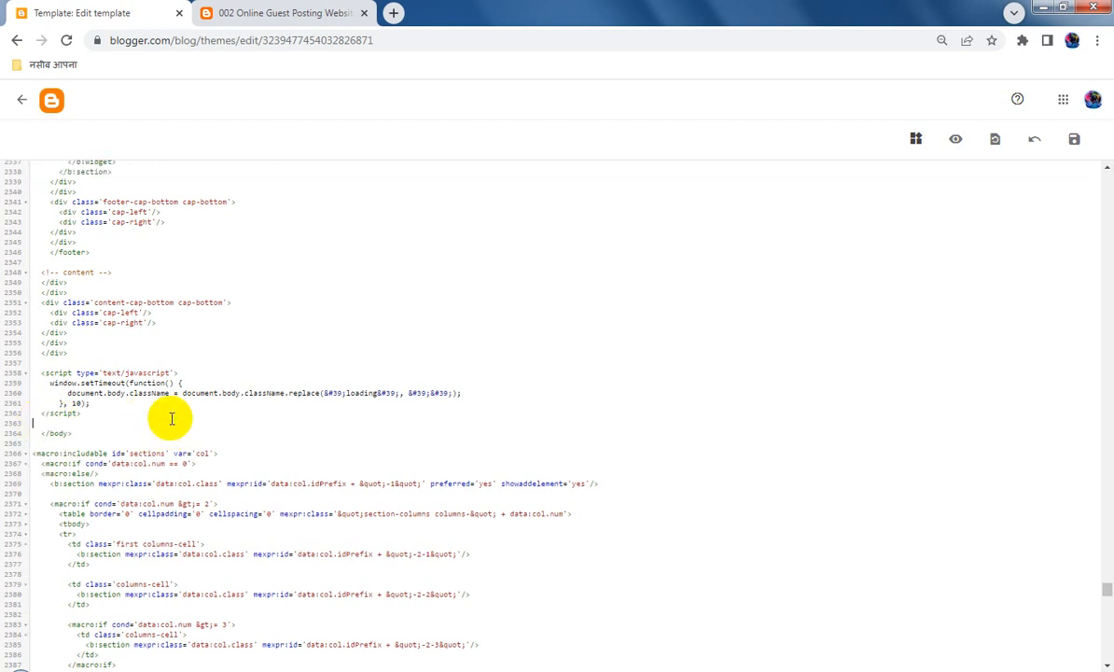
key("ctrl+v")
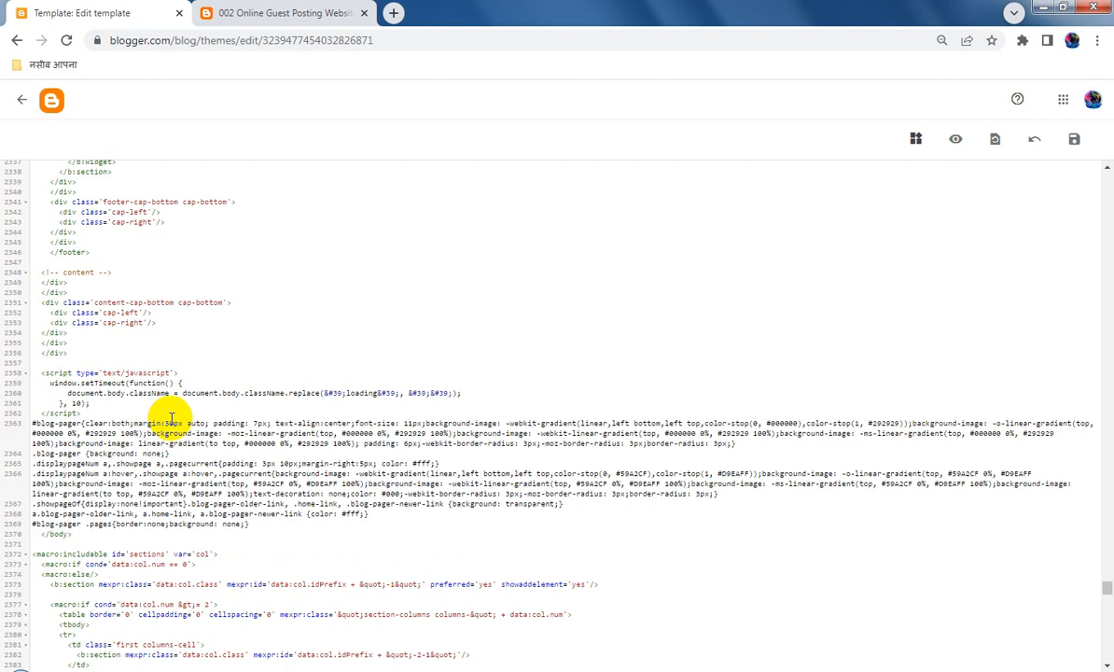
left_click(1074, 142)
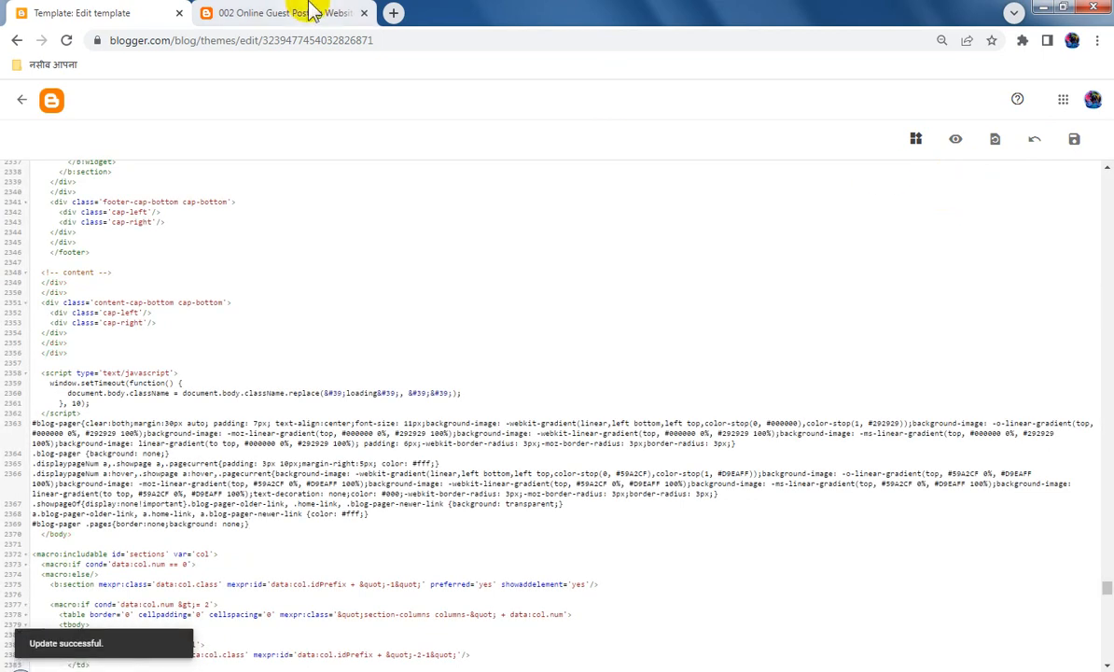
Reload the published blog and examine the area around the Home and Older Posts links and the page end
left_click(294, 13)
left_click(66, 40)
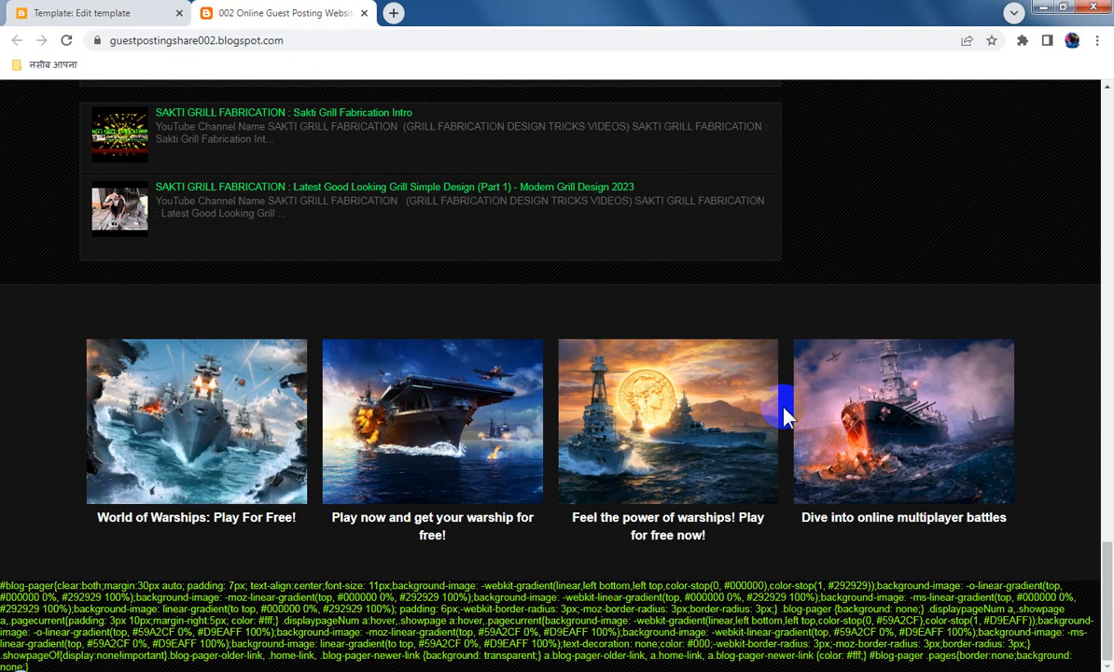
left_click(110, 14)
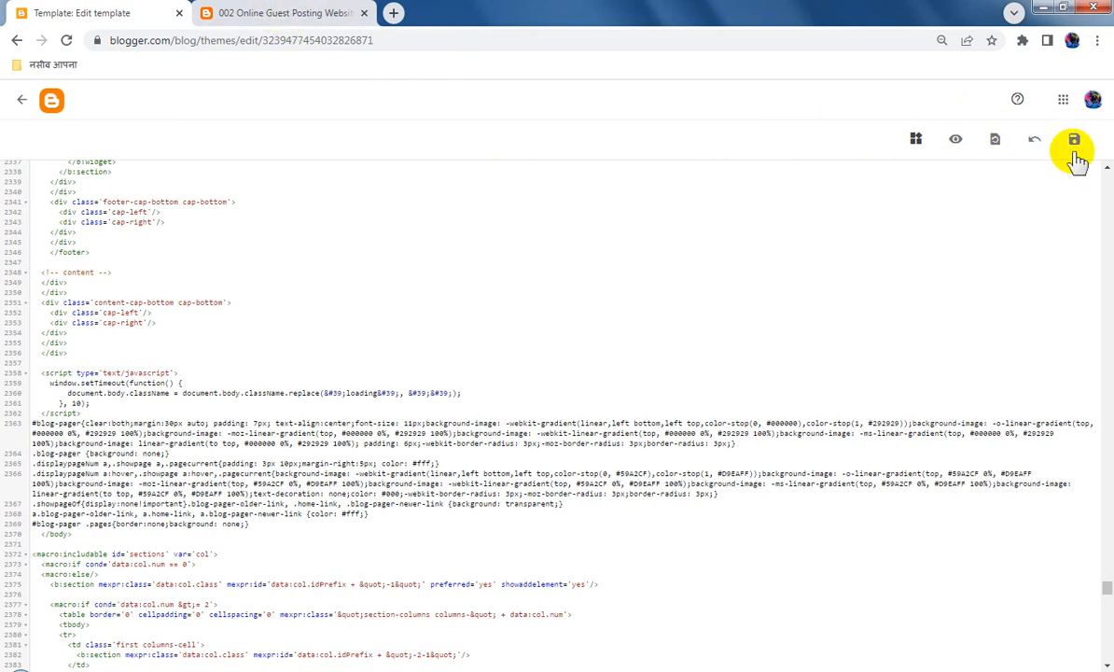
left_click(317, 9)
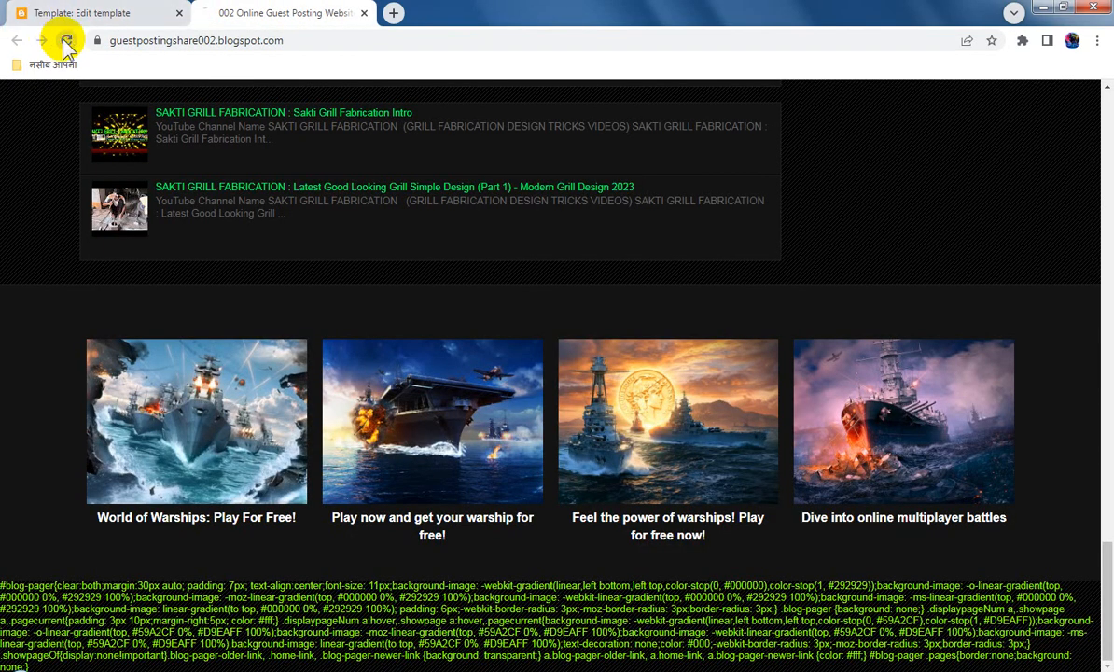
left_click(67, 40)
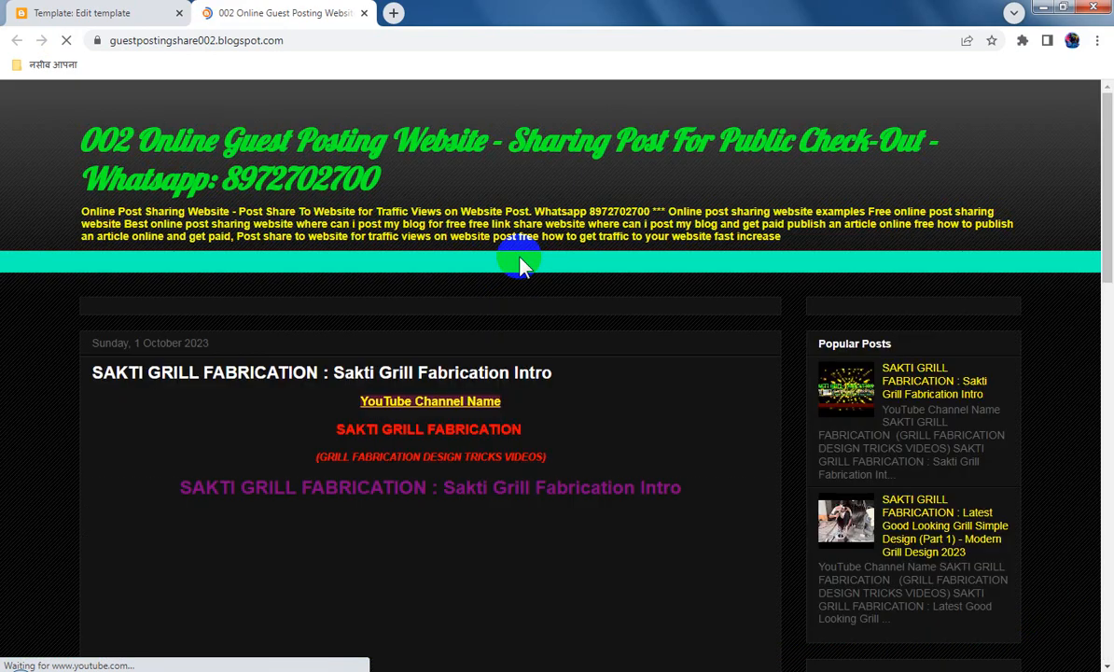
scroll(521, 266, "down", 10)
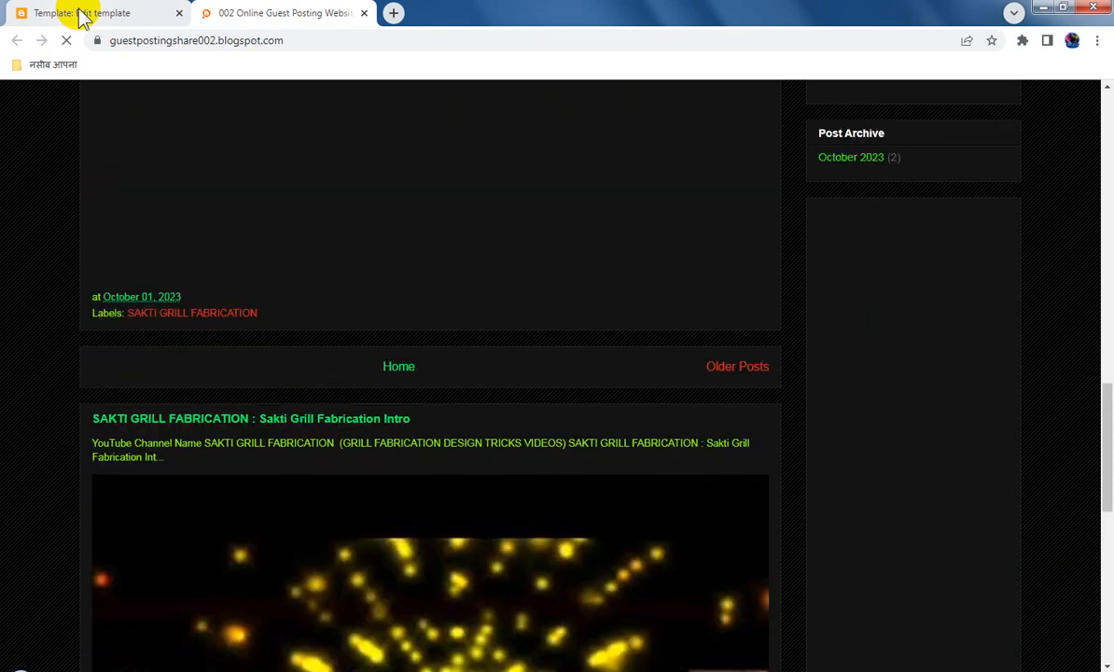
Remove the pasted #blog-pager CSS above </body>, save the theme, and check the end of the reloaded blog
left_click(83, 12)
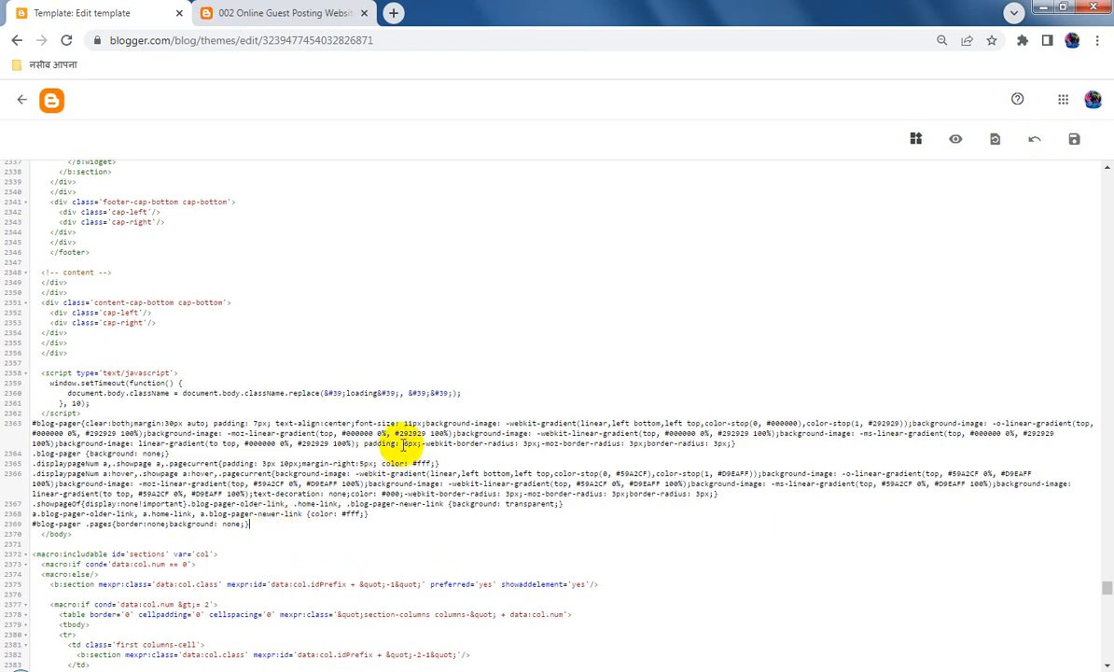
key("ctrl+s")
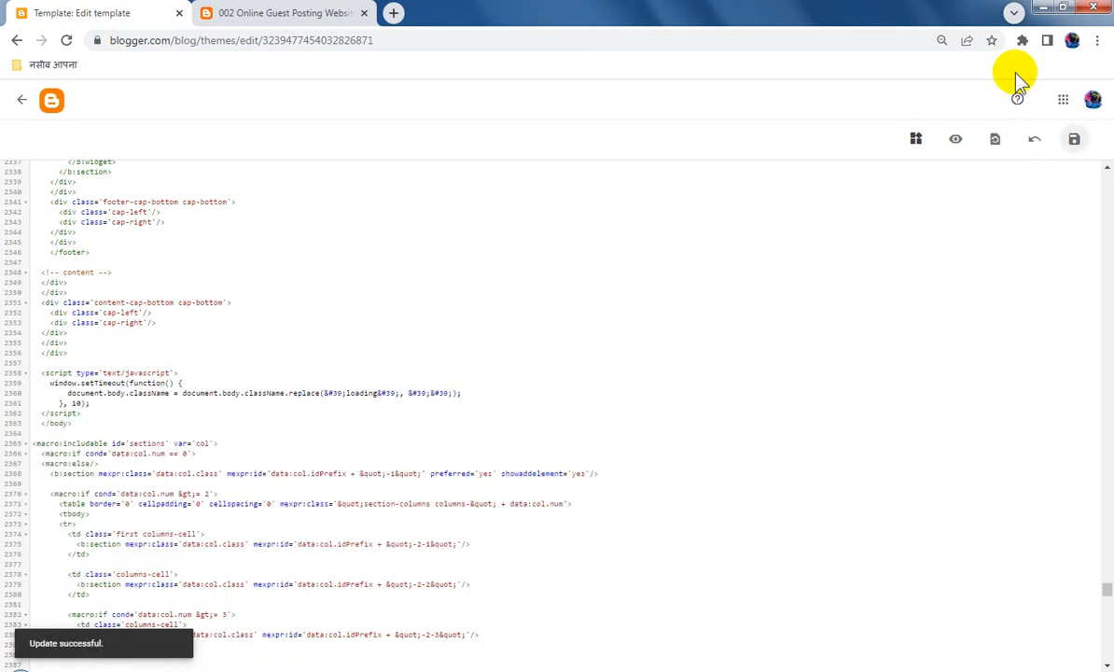
left_click(279, 15)
left_click(64, 42)
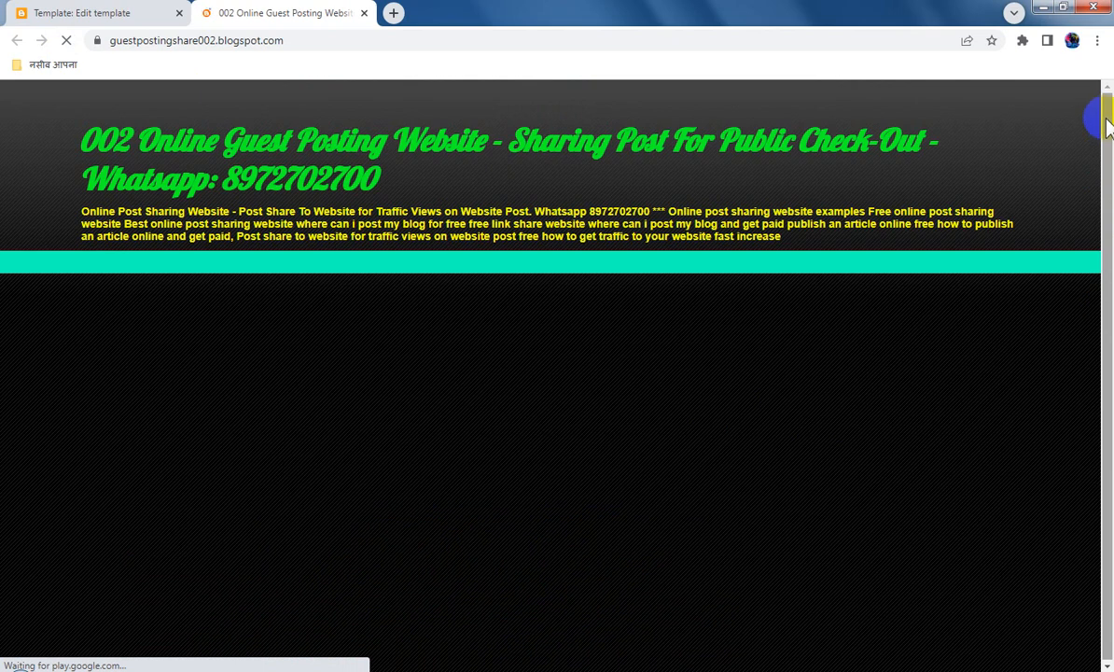
left_click_drag(1107, 126, 1102, 617)
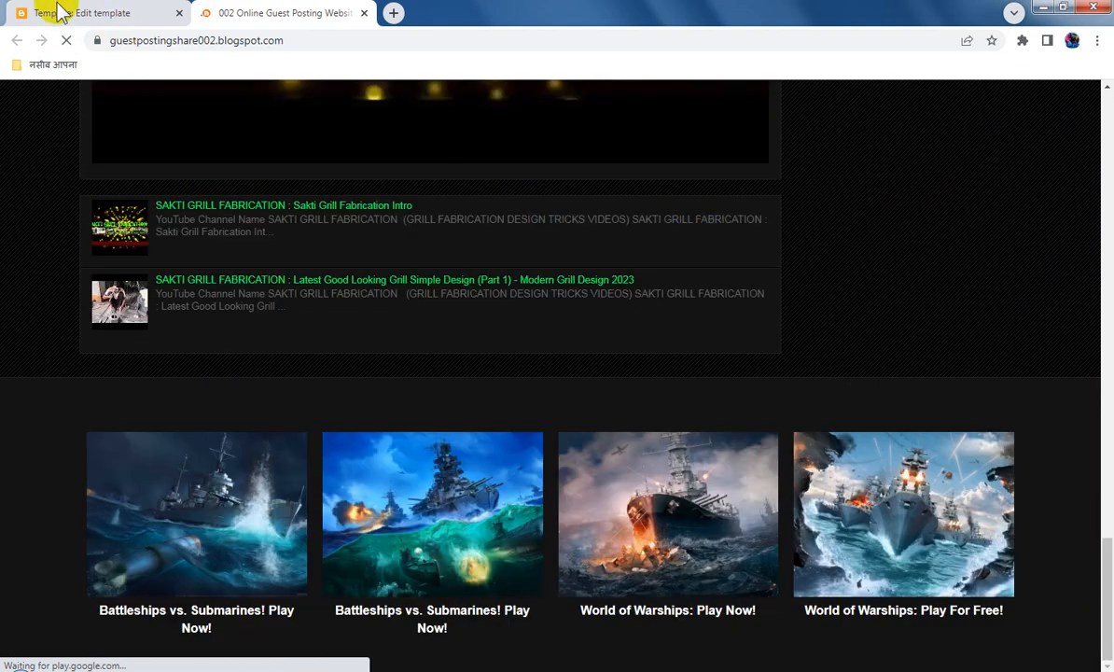
Leave the theme code editor and open the blog's layout settings
left_click(62, 12)
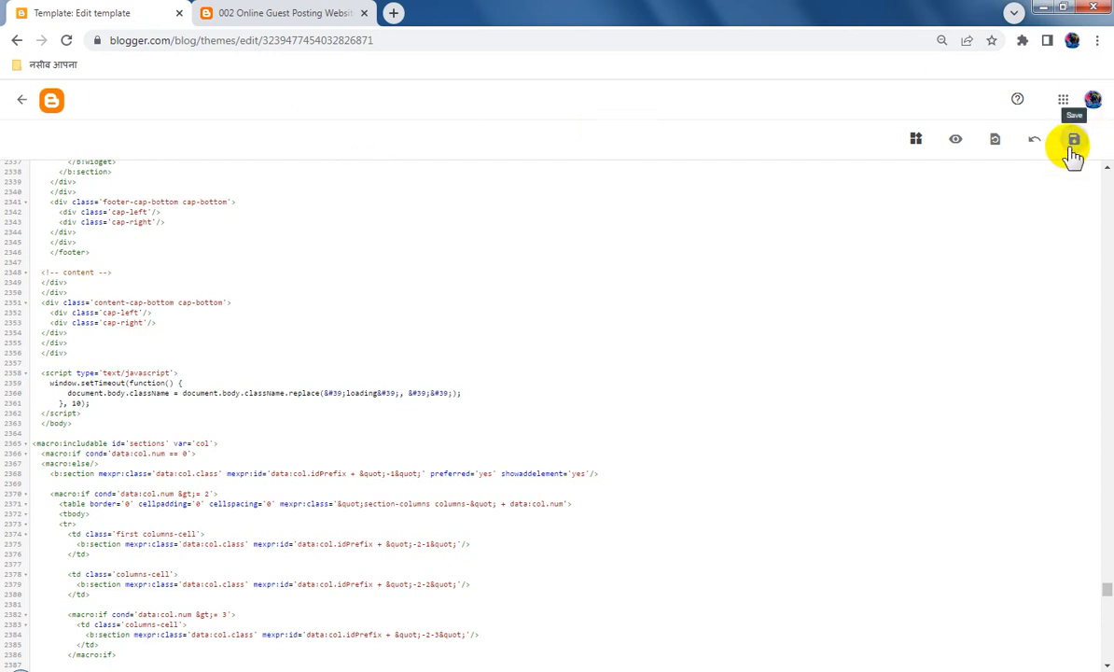
left_click(23, 102)
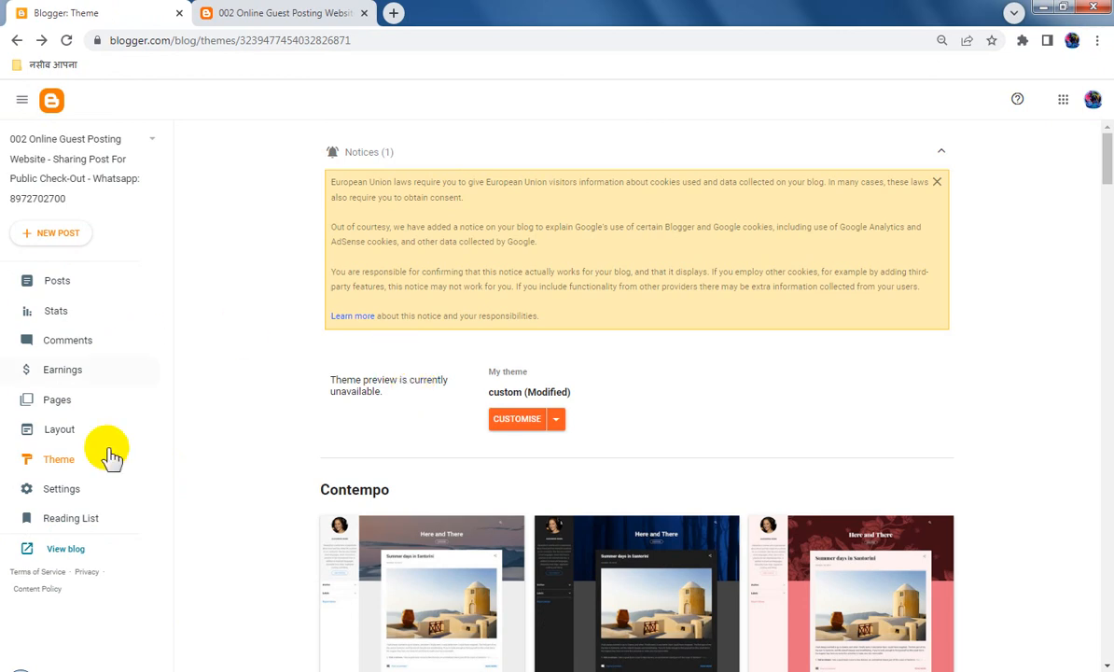
left_click(60, 432)
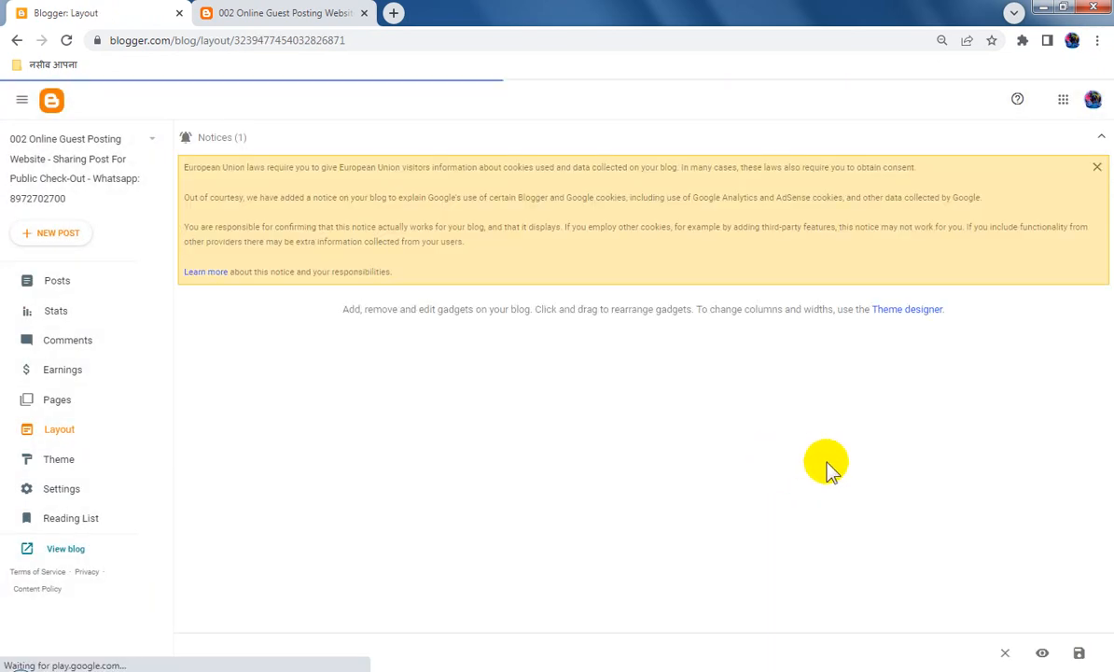
Add an HTML/JavaScript gadget to sidebar-right-2-1, paste the copied page-navigation script as its content, and save it
scroll(830, 468, "down", 5)
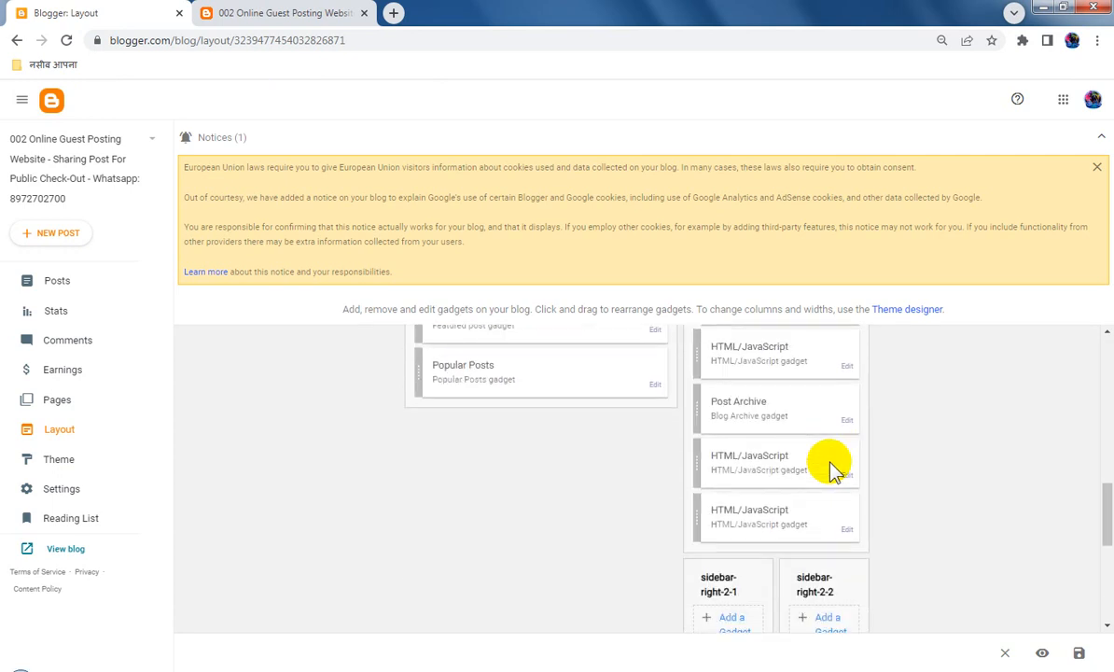
scroll(830, 469, "down", 3)
scroll(828, 465, "up", 2)
left_click(733, 564)
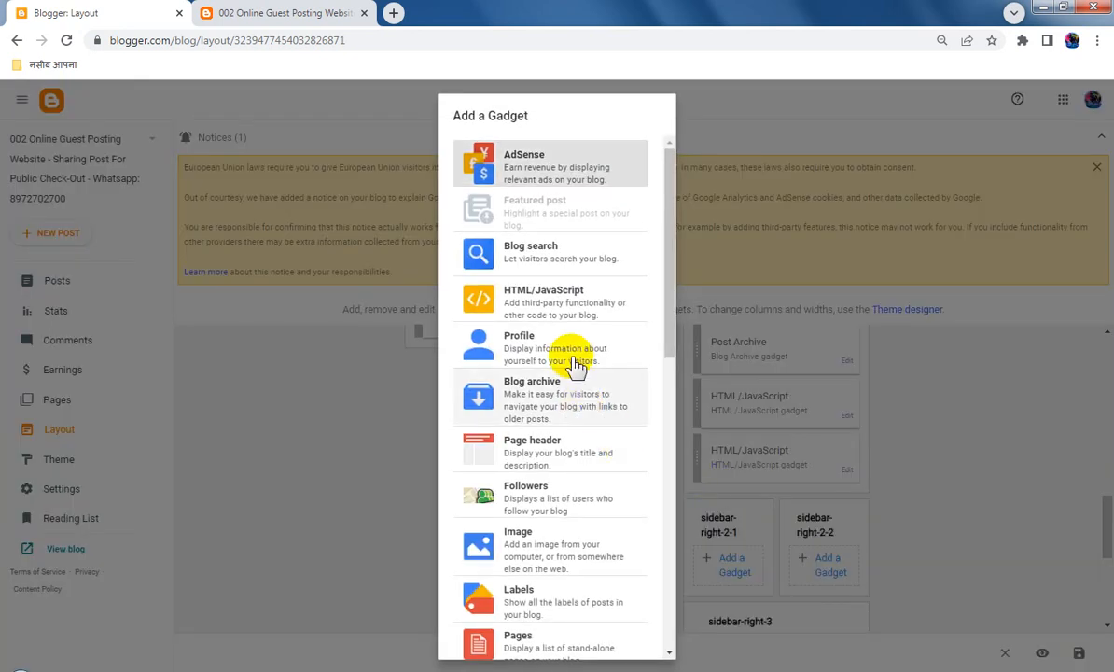
left_click(568, 298)
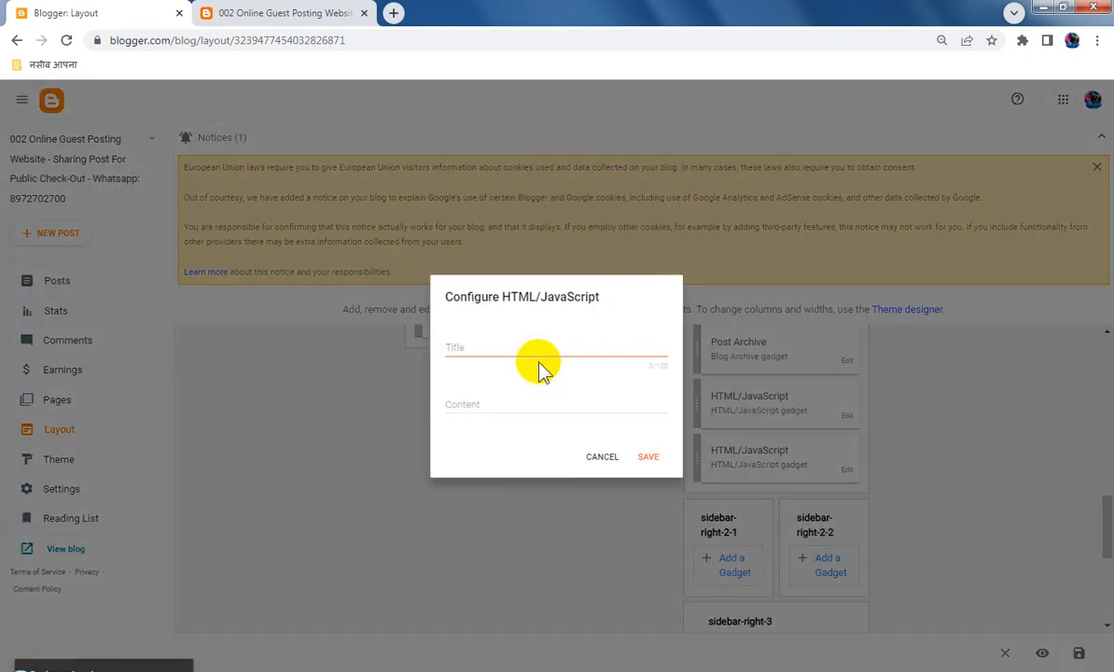
left_click(462, 406)
key("ctrl+v")
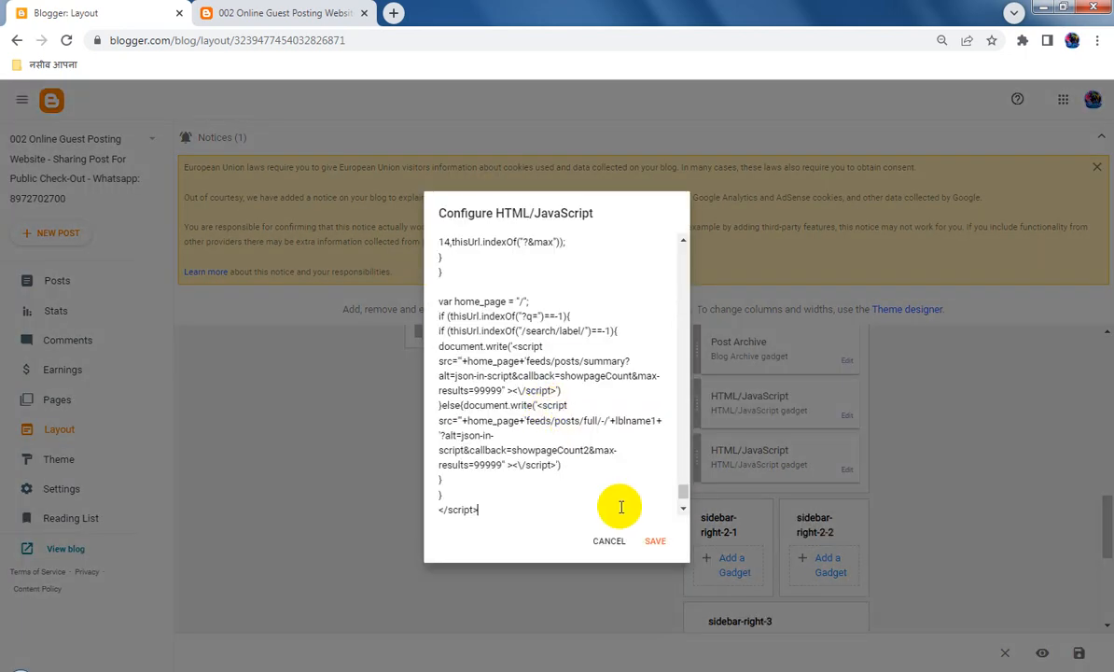
left_click(652, 542)
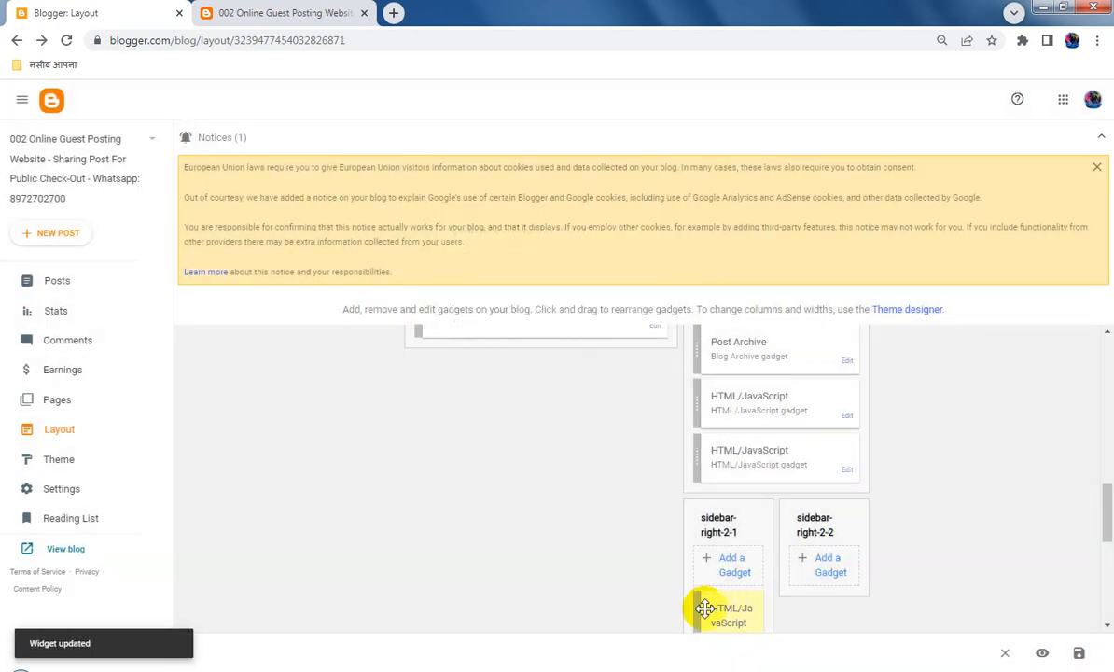
Move the new HTML/JavaScript gadget to the end of the sidebar section above sidebar-right-2-1 and save the layout
left_click_drag(704, 605, 753, 490)
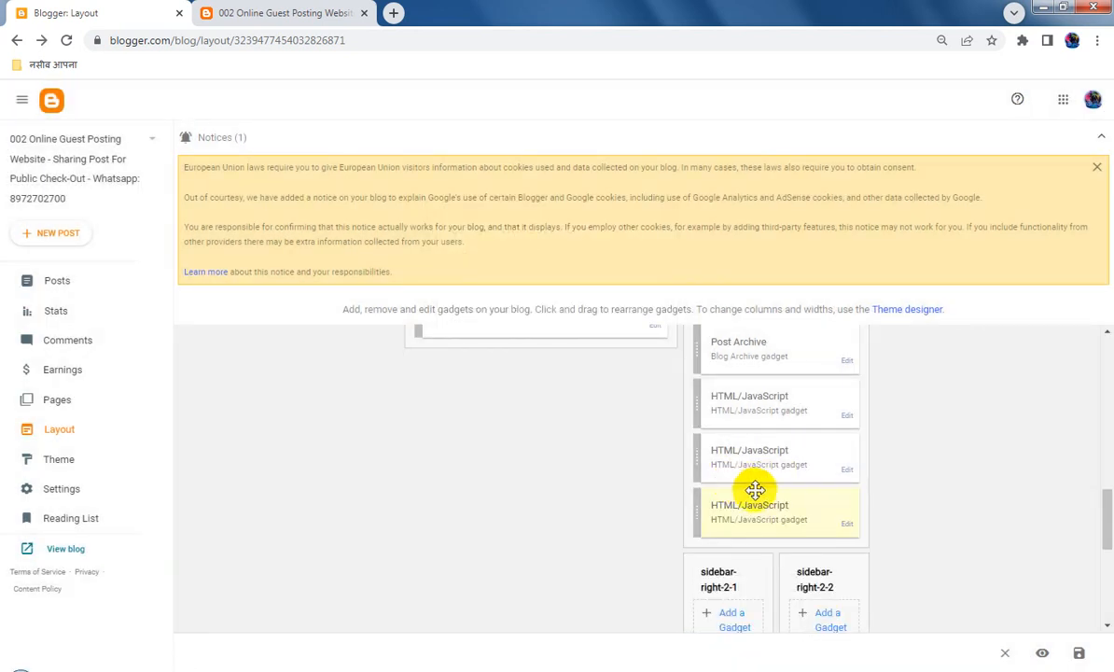
left_click(1078, 654)
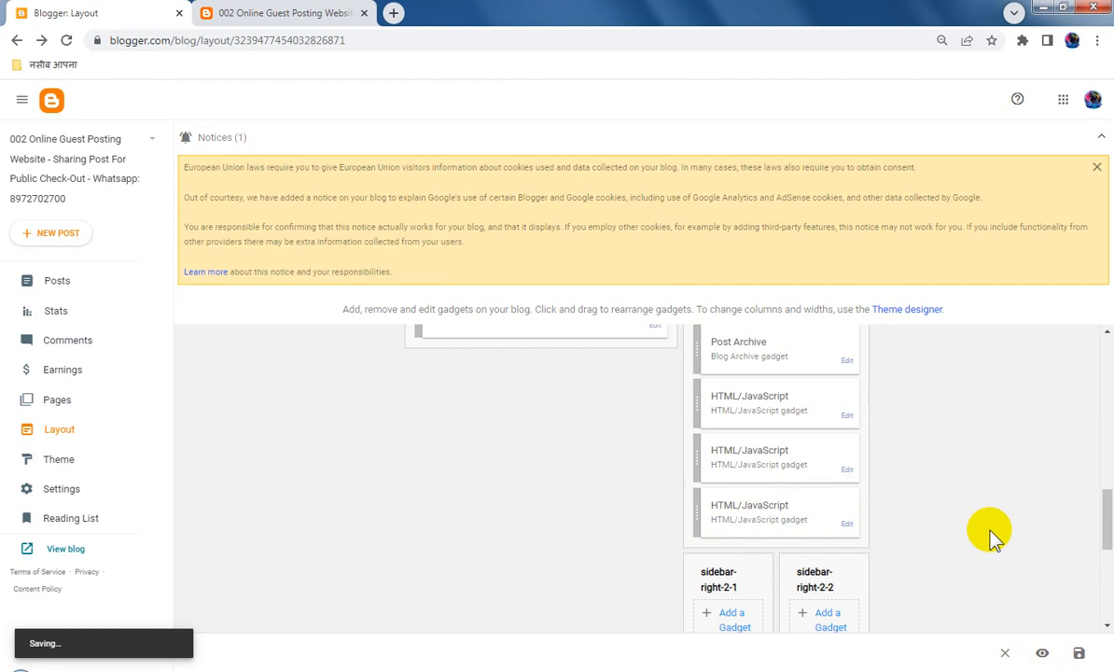
Reload the published blog and examine the page-navigation bar below the post and the sidebar gadgets
left_click(224, 12)
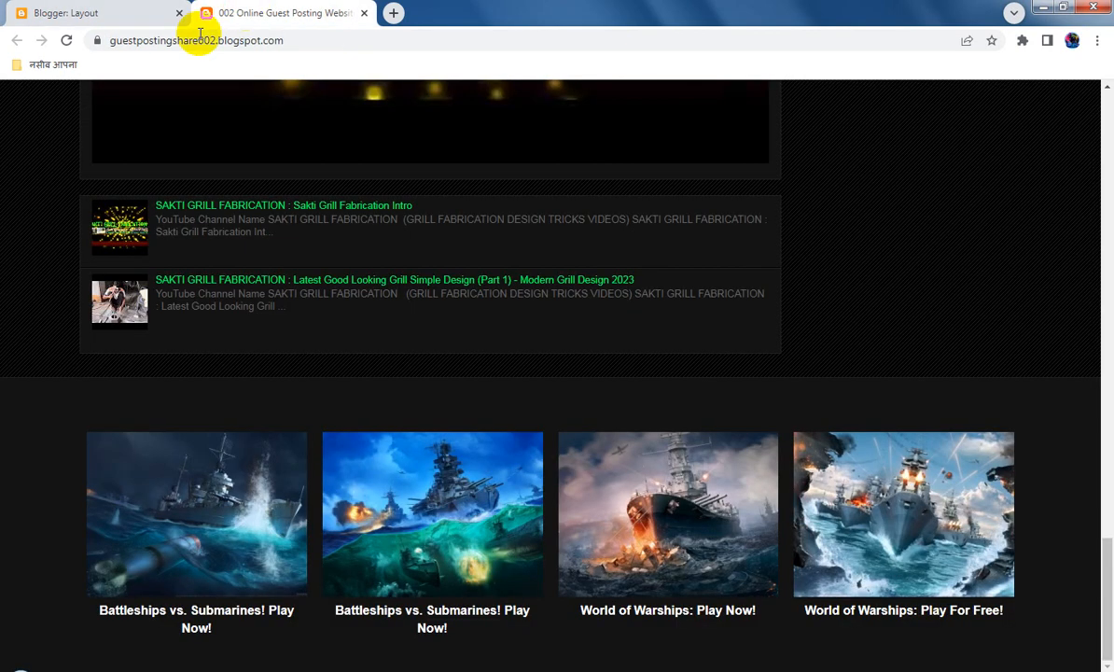
left_click(67, 40)
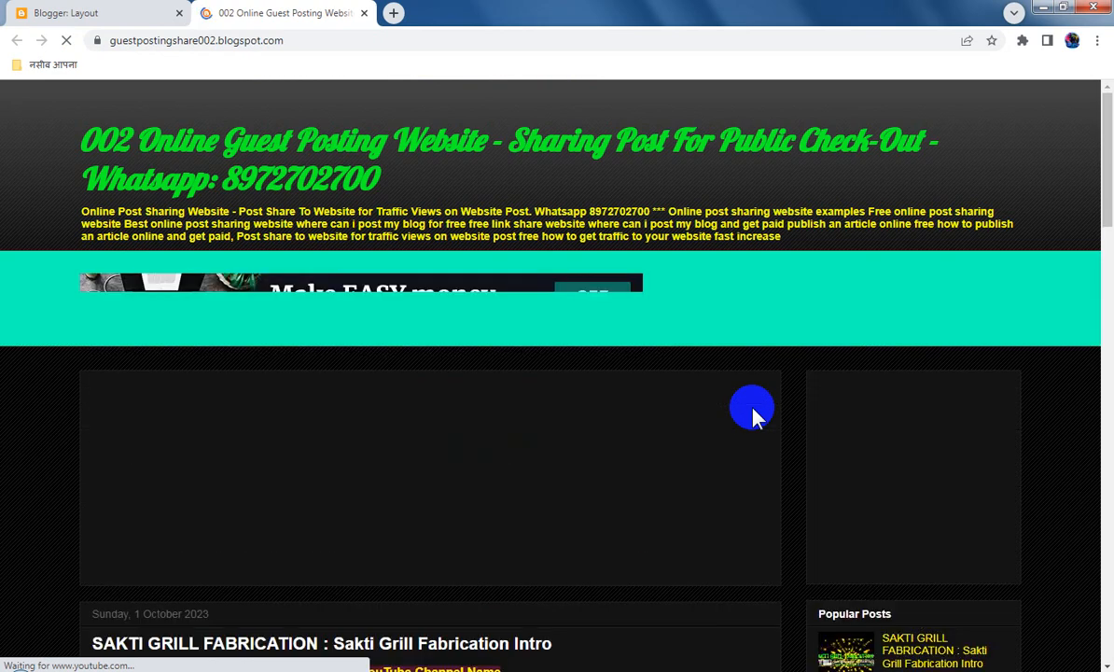
scroll(752, 408, "down", 4)
scroll(752, 408, "down", 6)
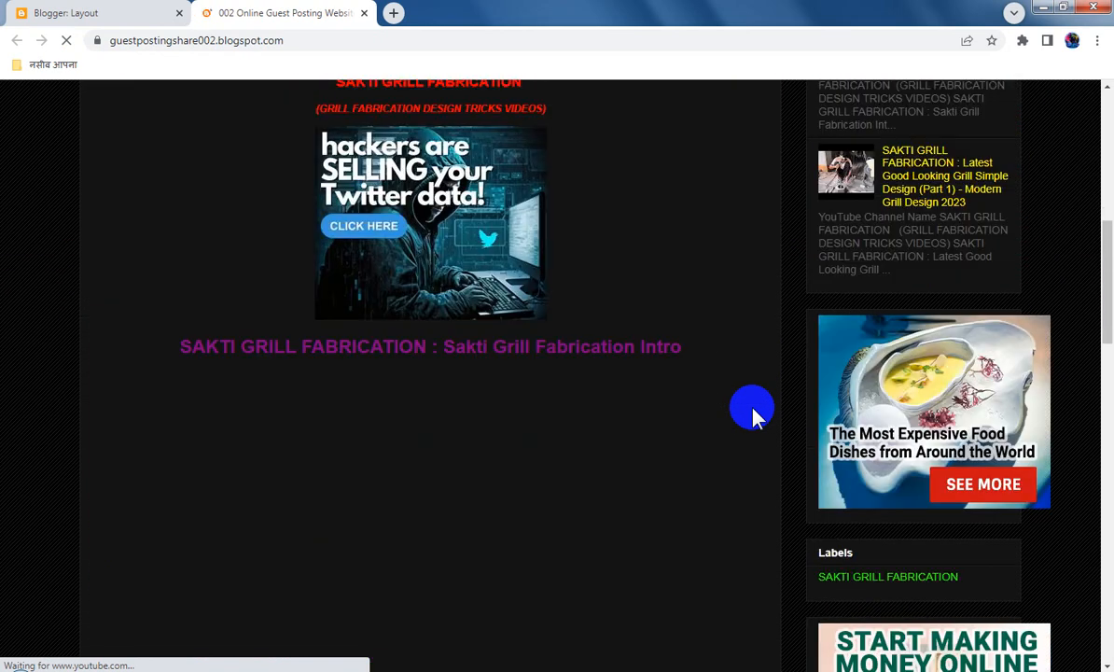
scroll(752, 408, "down", 10)
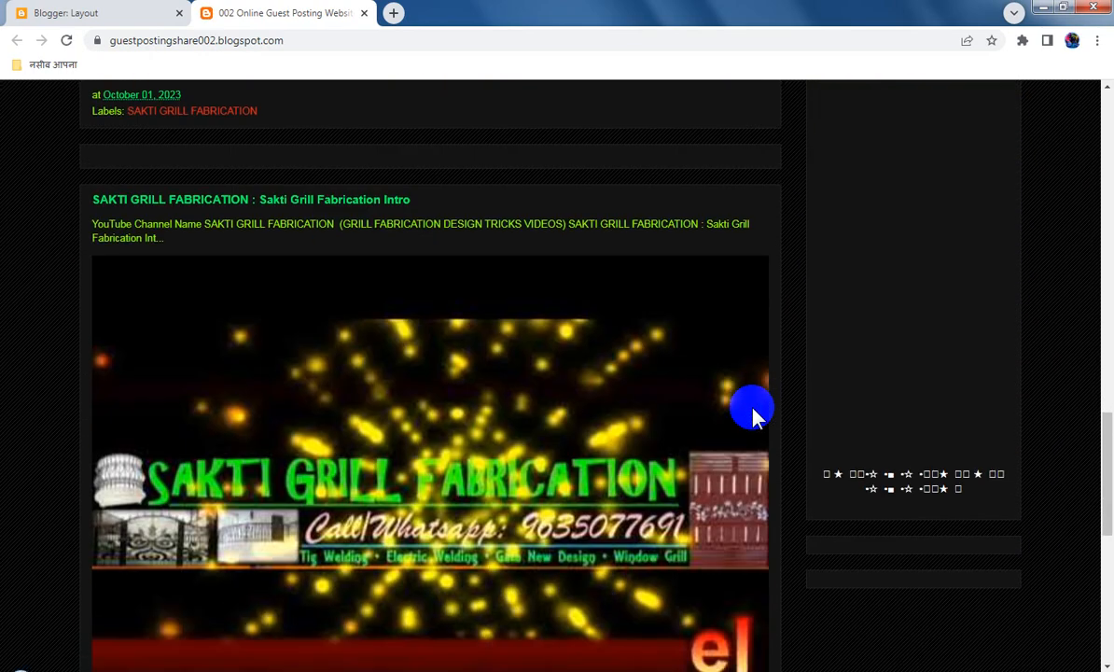
scroll(752, 408, "down", 3)
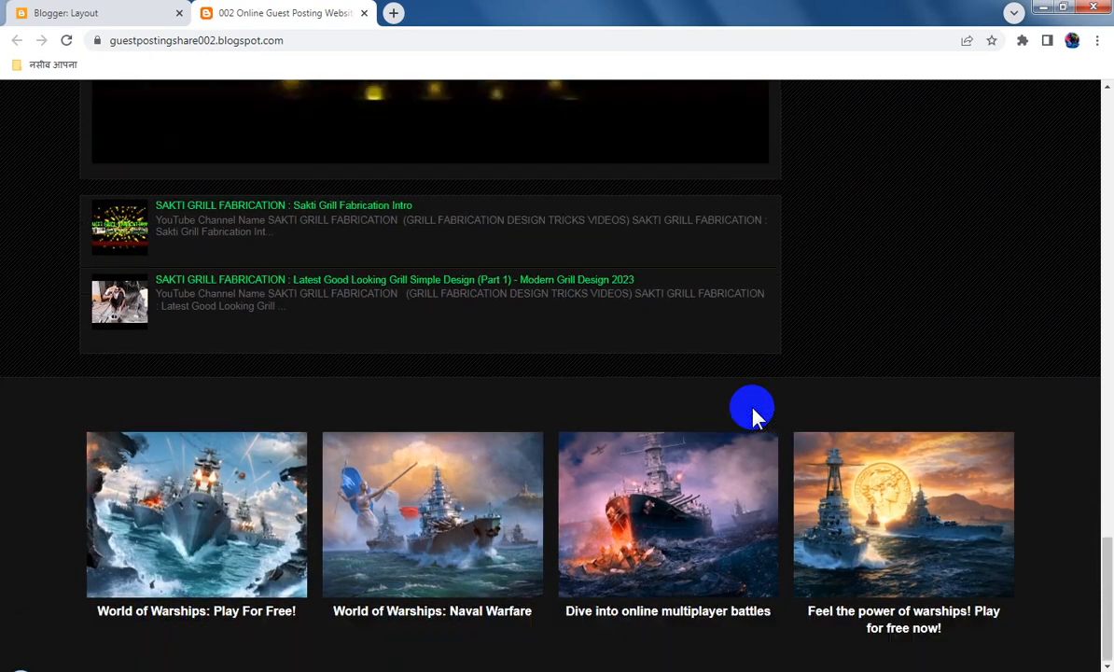
scroll(753, 407, "up", 3)
scroll(752, 410, "up", 8)
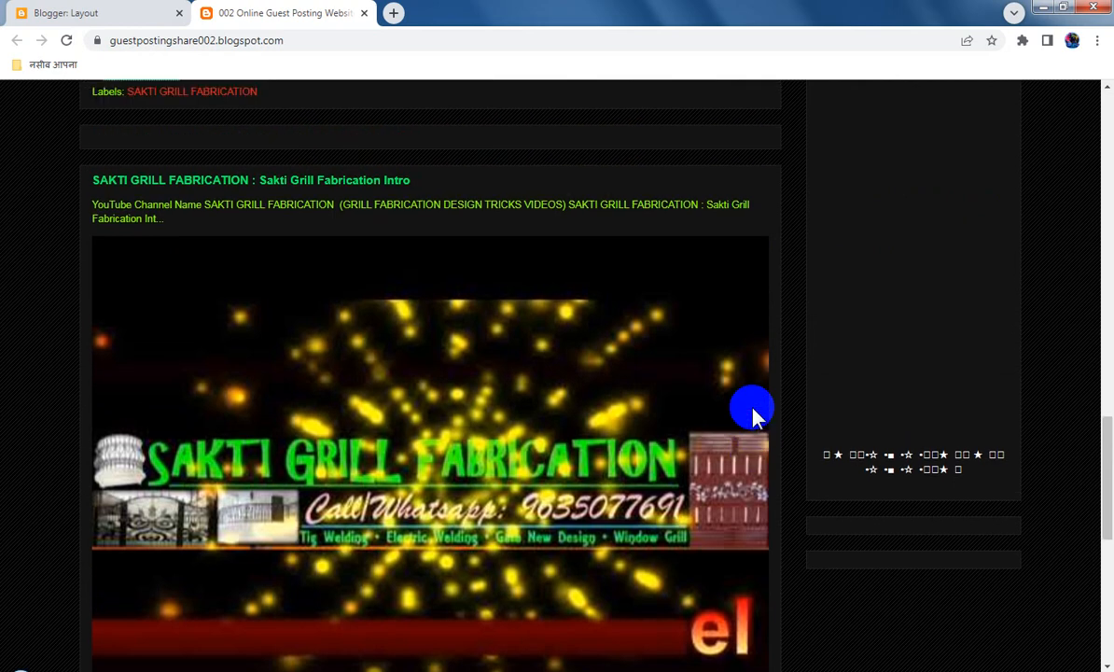
Examine the navigation strip between the post's labels and the featured post on the blog's home page
scroll(752, 411, "up", 2)
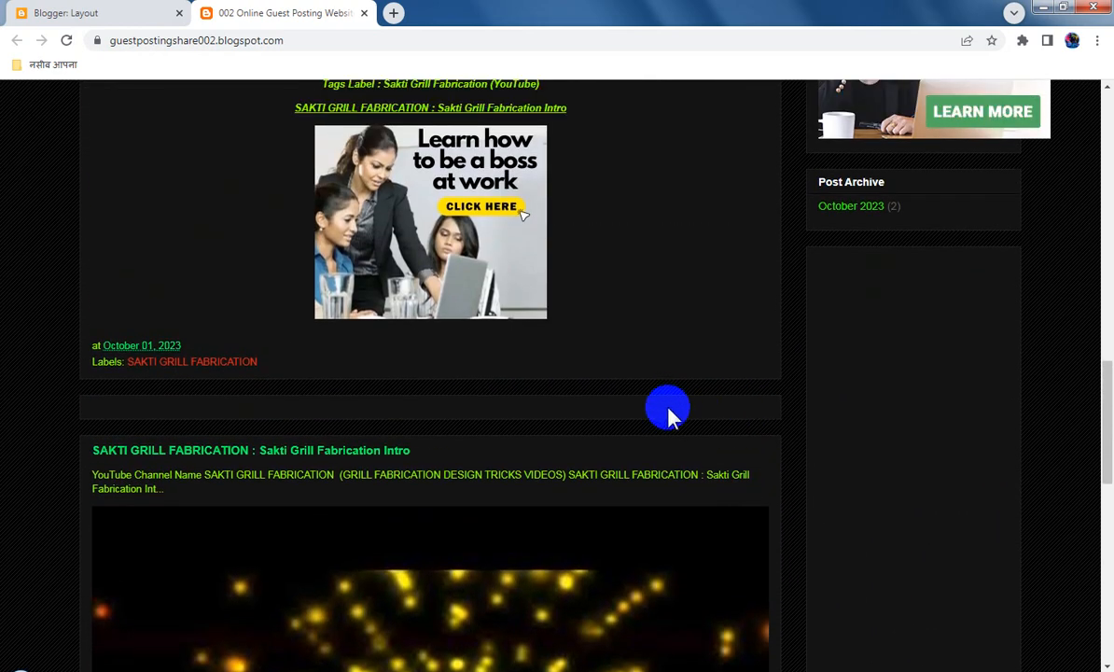
scroll(674, 430, "up", 3)
scroll(674, 431, "down", 3)
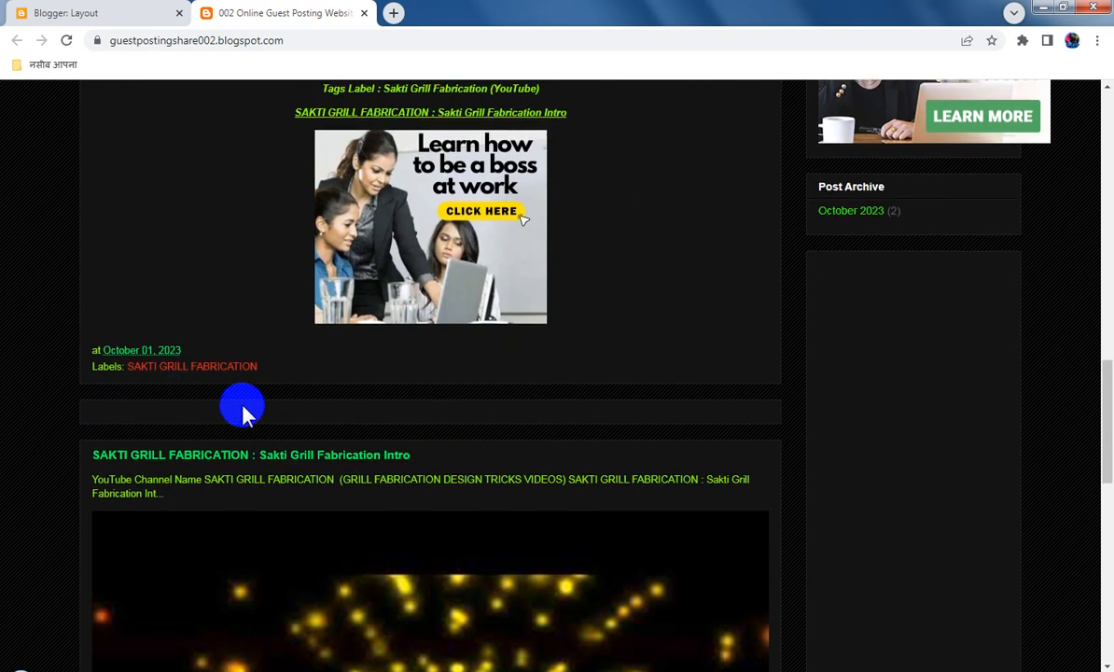
scroll(243, 410, "up", 1)
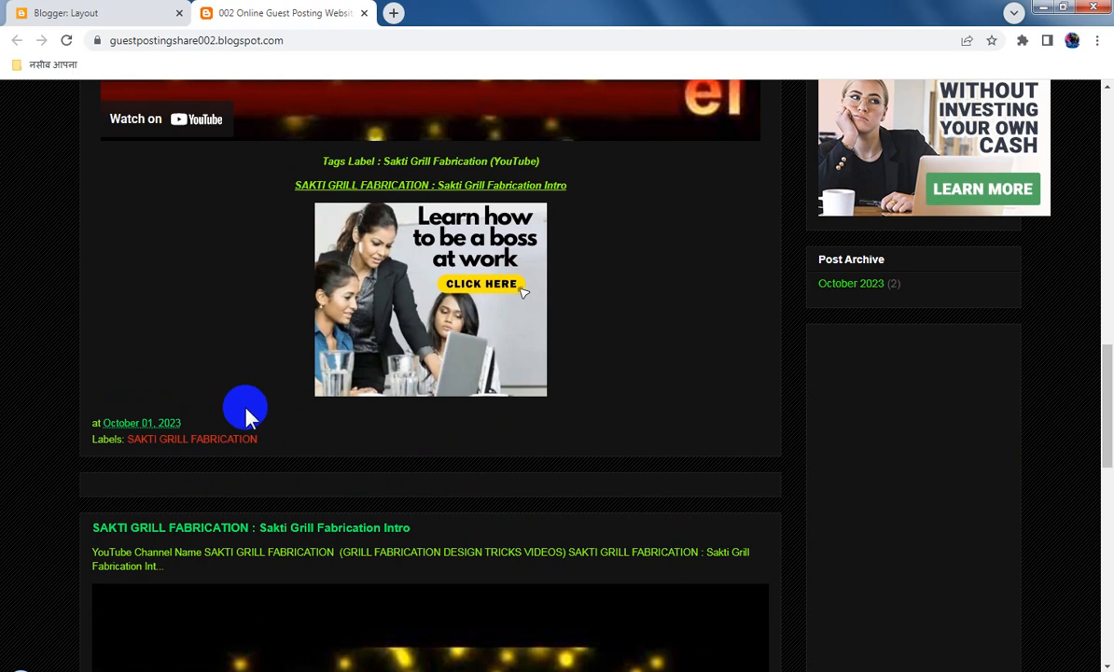
scroll(242, 411, "up", 2)
scroll(551, 401, "down", 3)
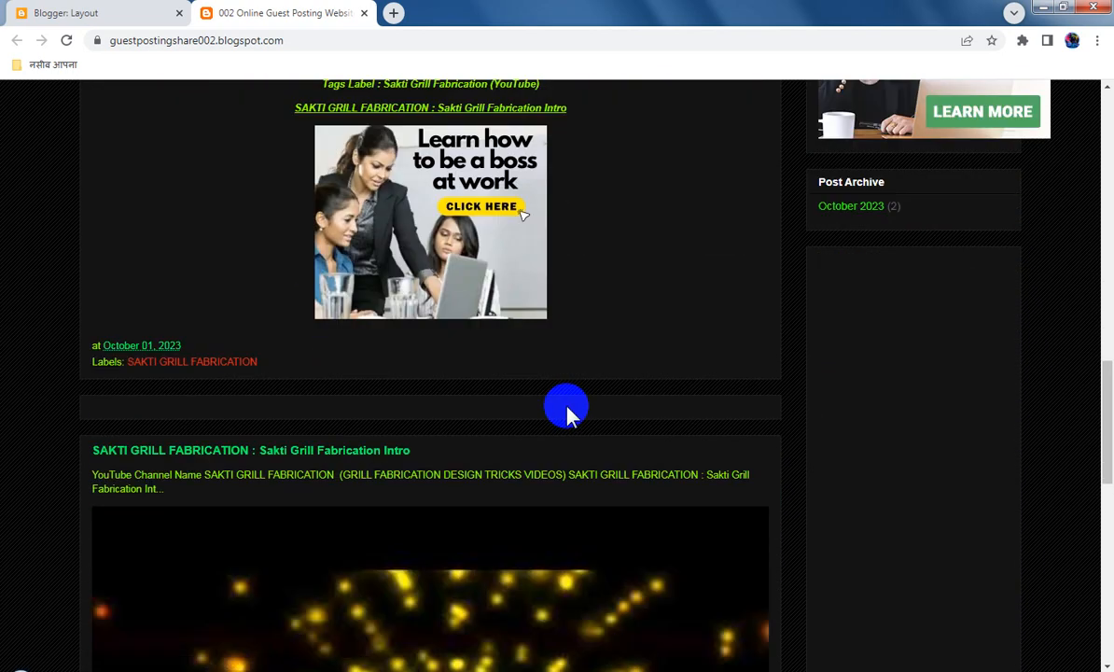
scroll(566, 410, "down", 3)
scroll(566, 410, "up", 2)
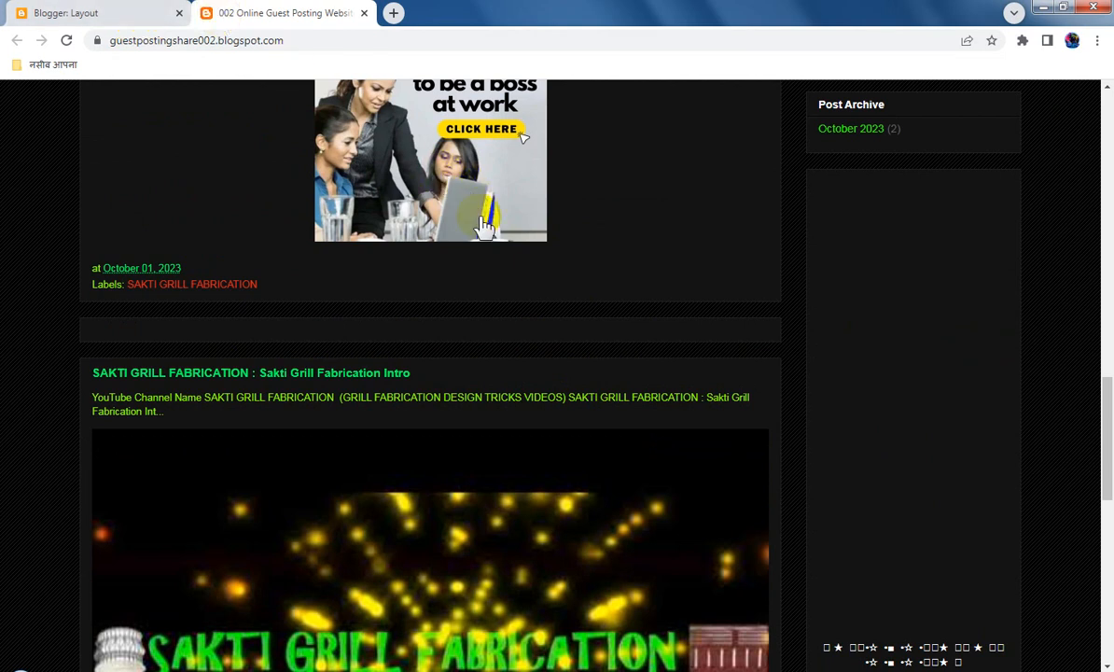
Open the featured post "SAKTI GRILL FABRICATION : Sakti Grill Fabrication Intro" and check the navigation area below it
left_click(271, 378)
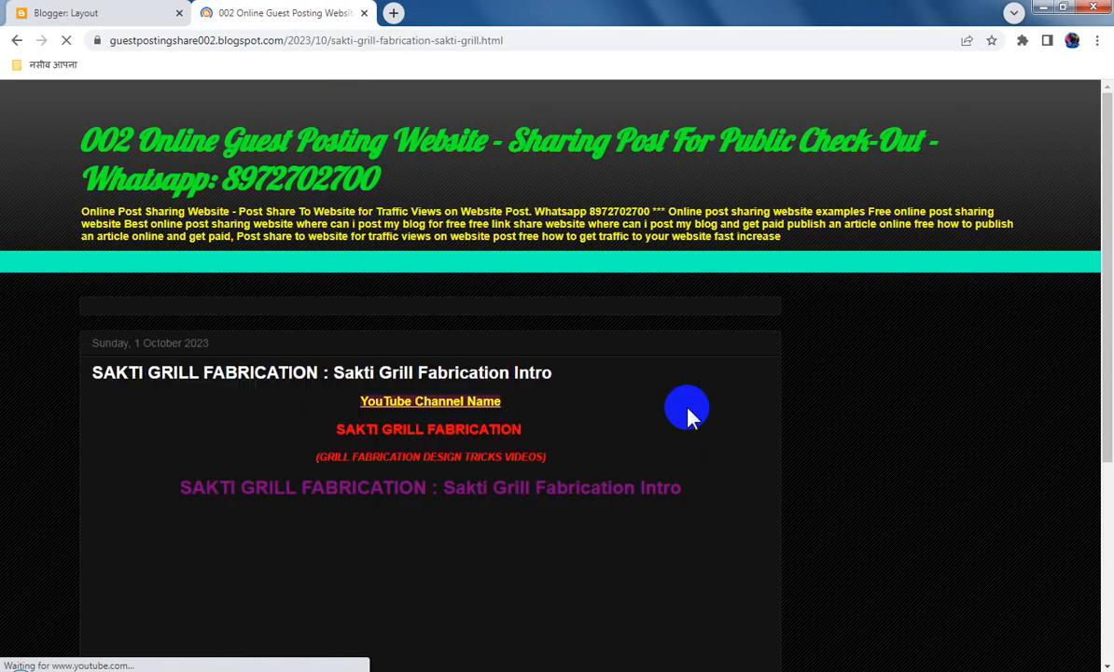
scroll(588, 360, "down", 4)
scroll(584, 361, "up", 1)
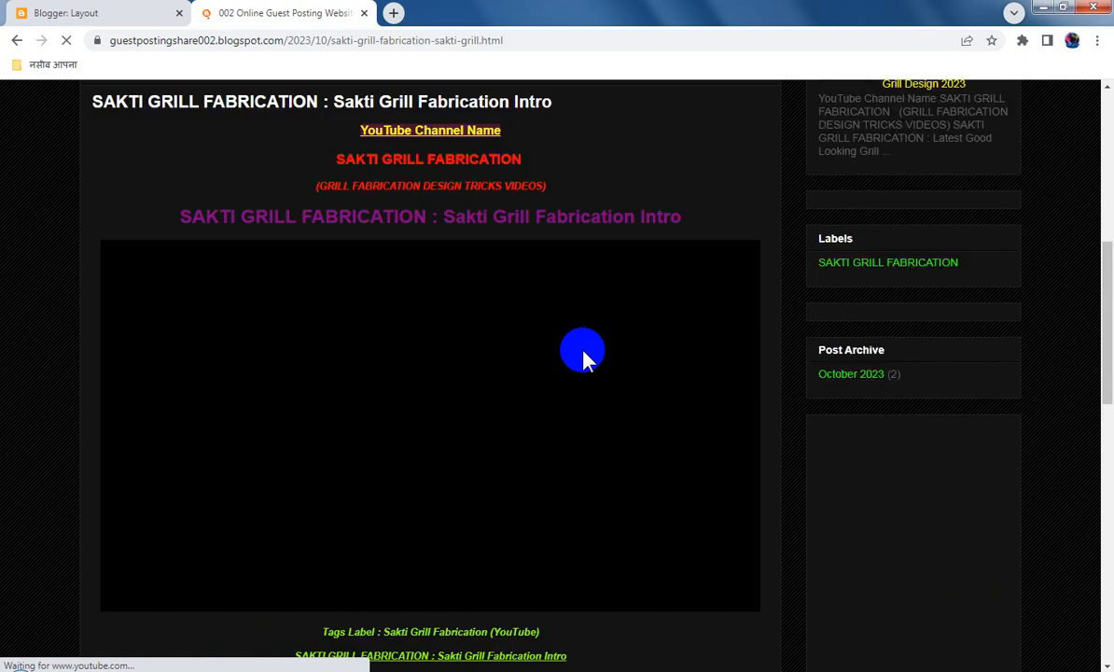
scroll(584, 360, "down", 6)
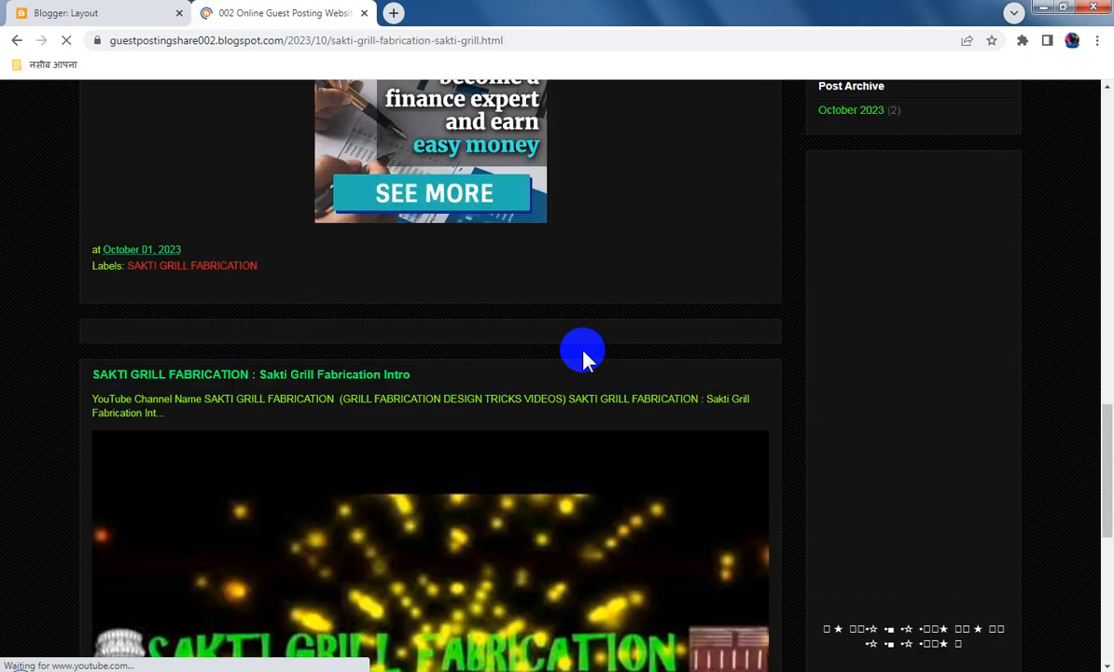
scroll(582, 354, "down", 9)
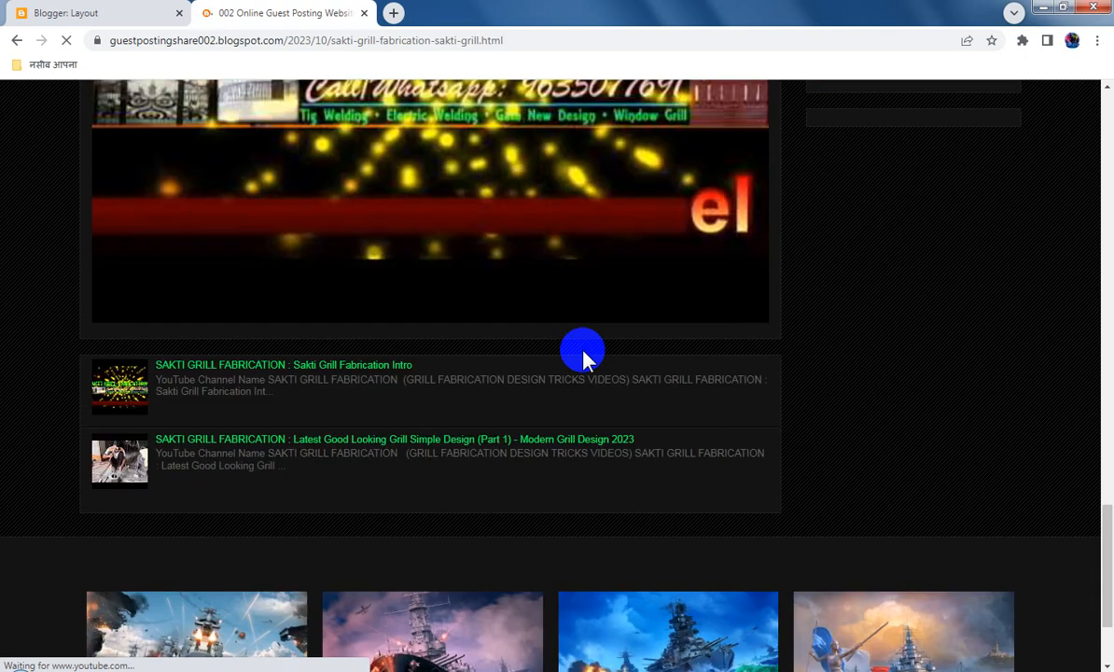
scroll(582, 356, "up", 8)
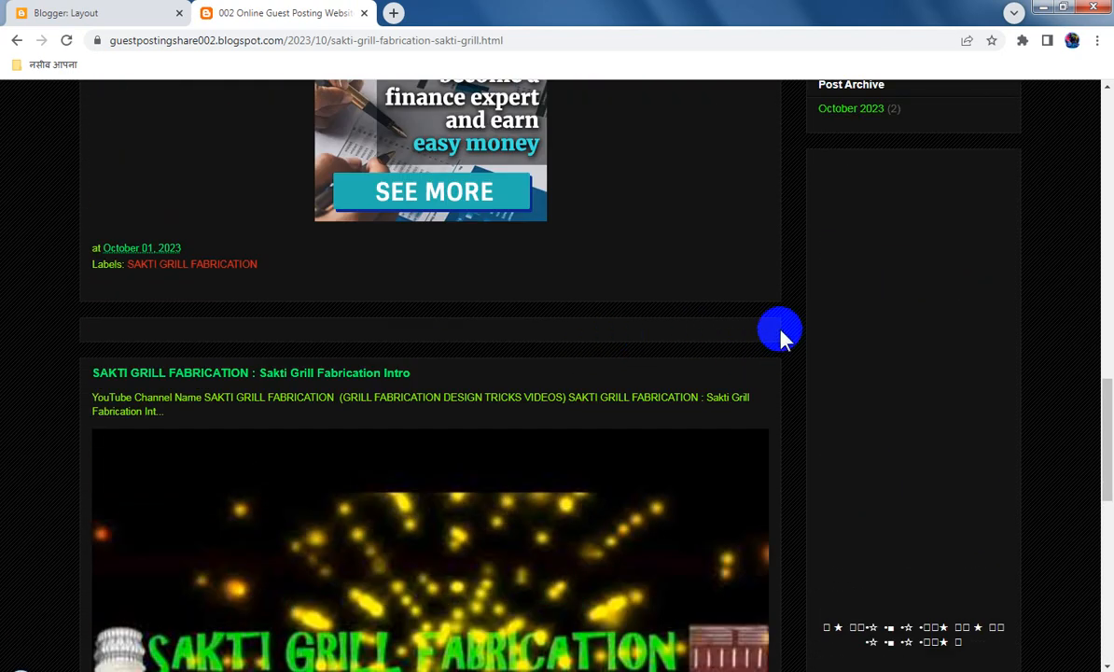
Return to the Blogger layout, remove the last HTML/JavaScript gadget above sidebar-right-2-1 containing the page-navigation script, and save the layout
left_click(110, 15)
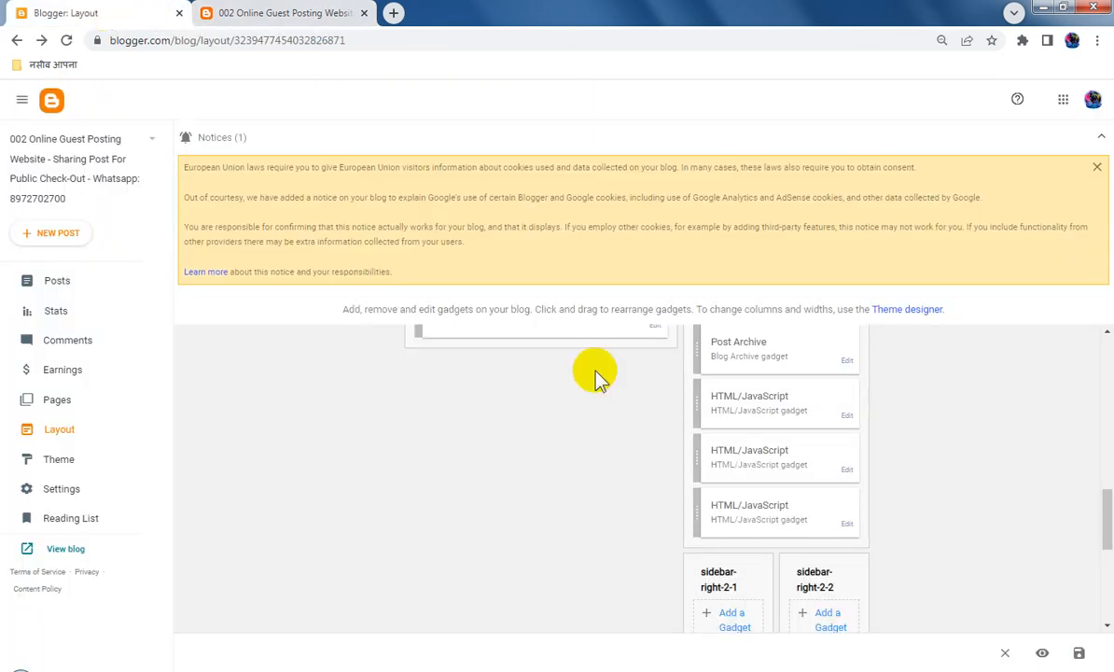
left_click(847, 526)
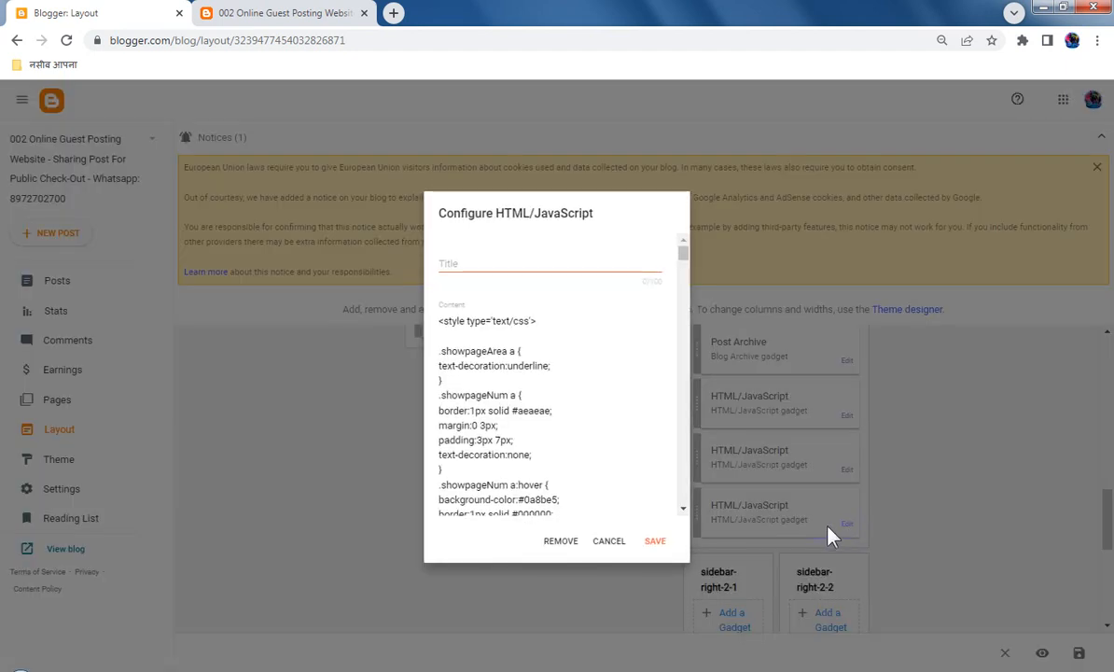
left_click(562, 541)
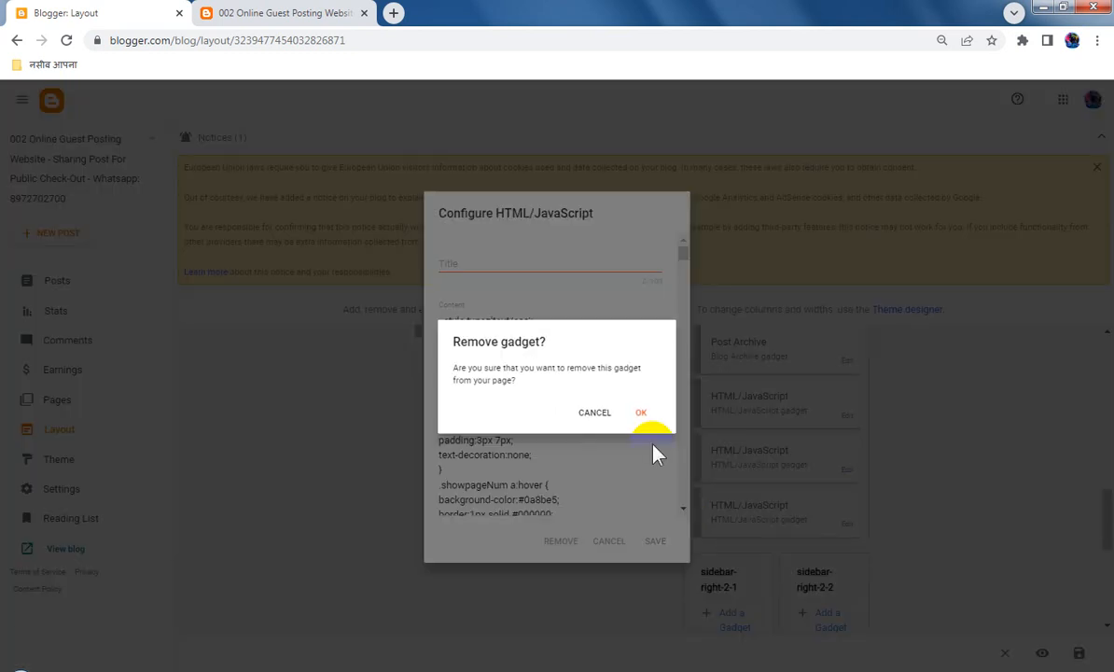
left_click(642, 411)
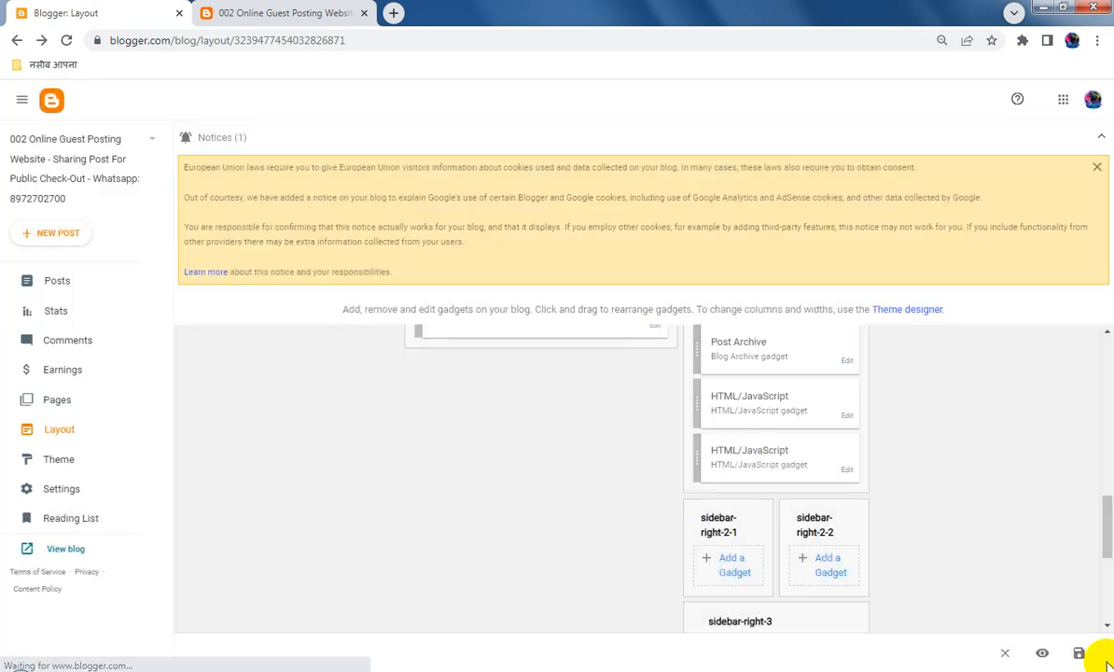
left_click(1079, 653)
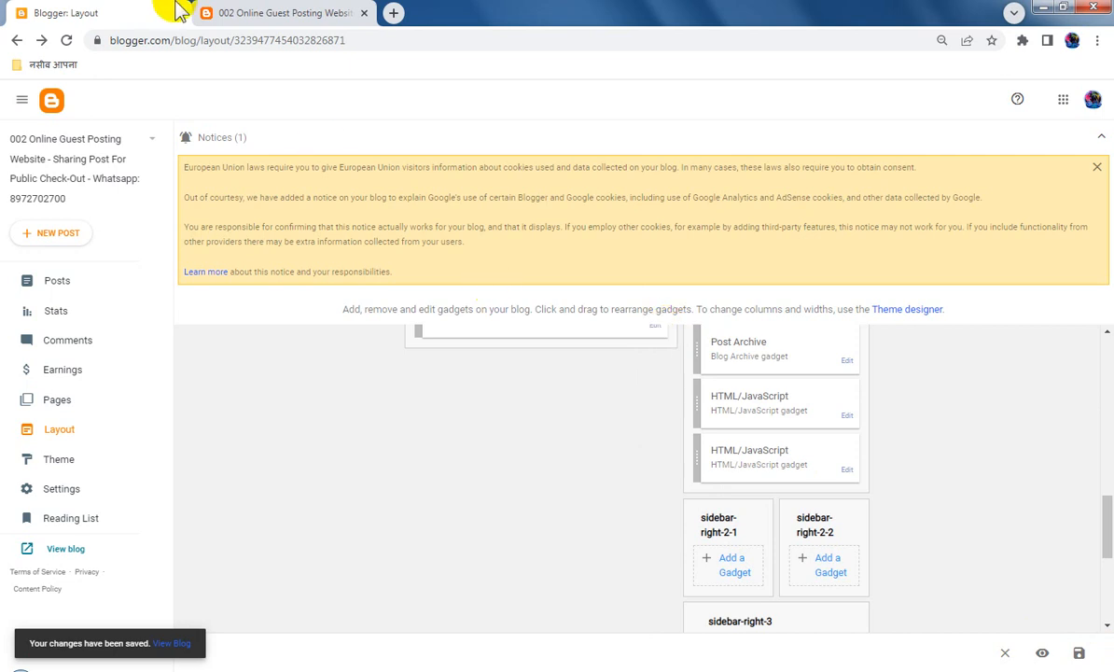
Reload the published post page in the blog and check the navigation links beneath the post
left_click(266, 14)
left_click(66, 40)
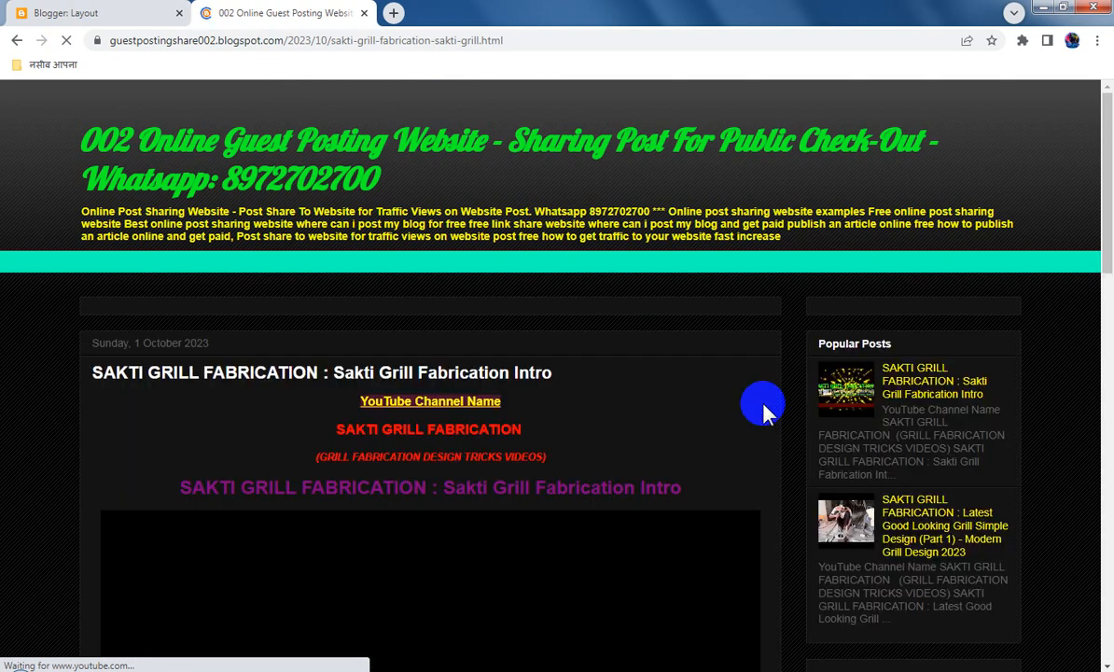
scroll(763, 405, "down", 15)
scroll(763, 405, "up", 9)
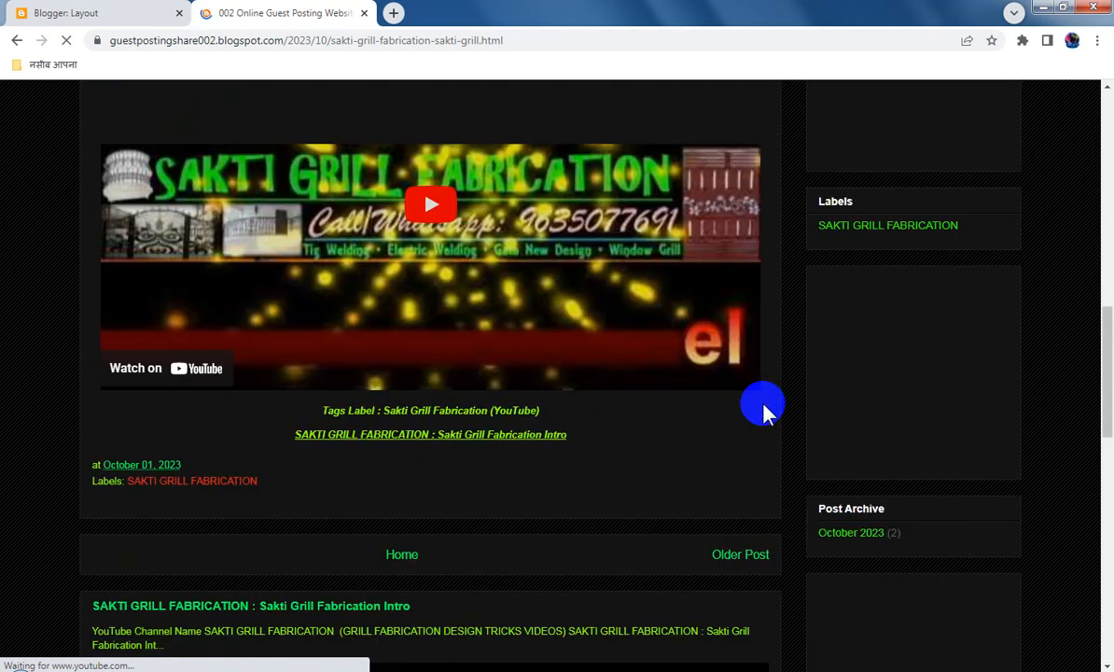
scroll(763, 405, "up", 10)
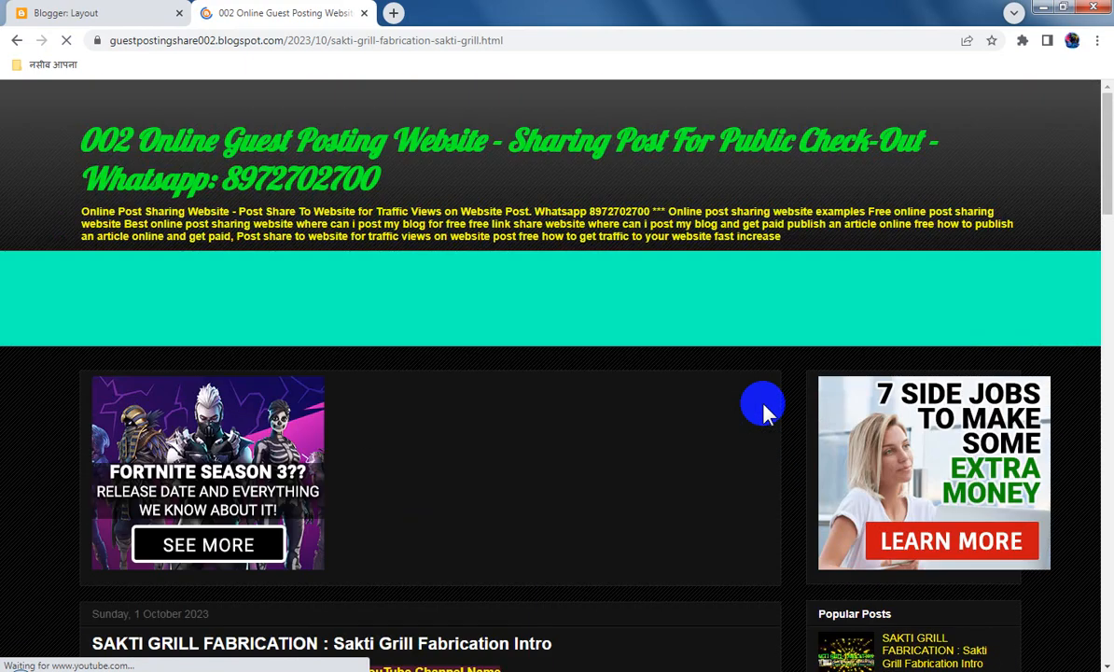
scroll(763, 405, "down", 5)
scroll(764, 405, "down", 9)
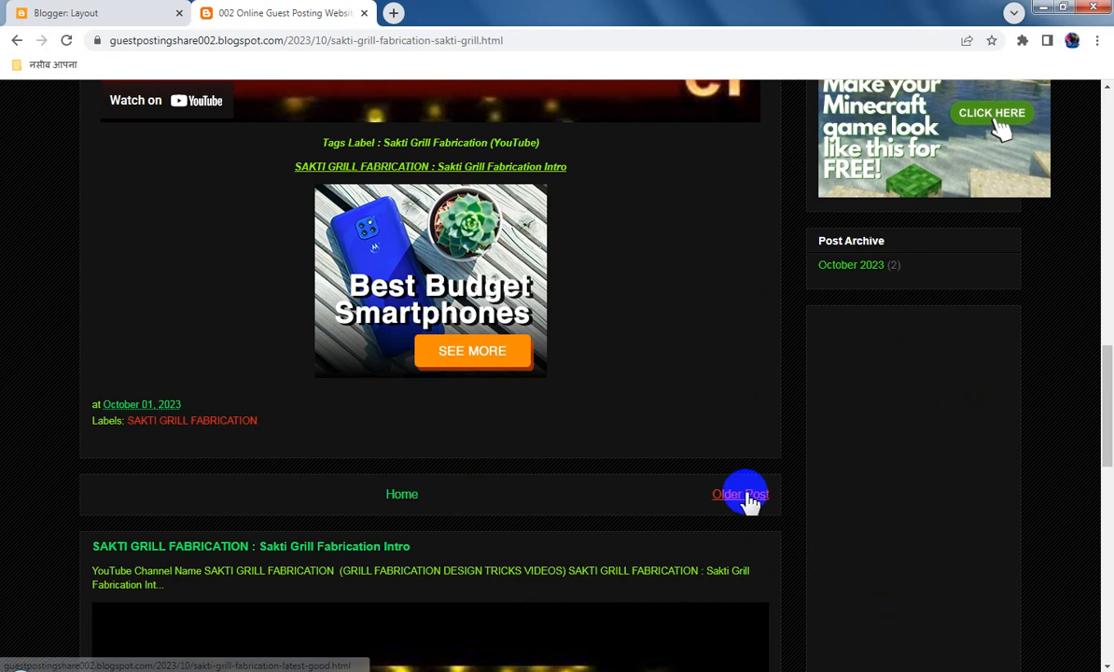
Follow the Older Post link and check the navigation links below the post that opens
left_click(750, 494)
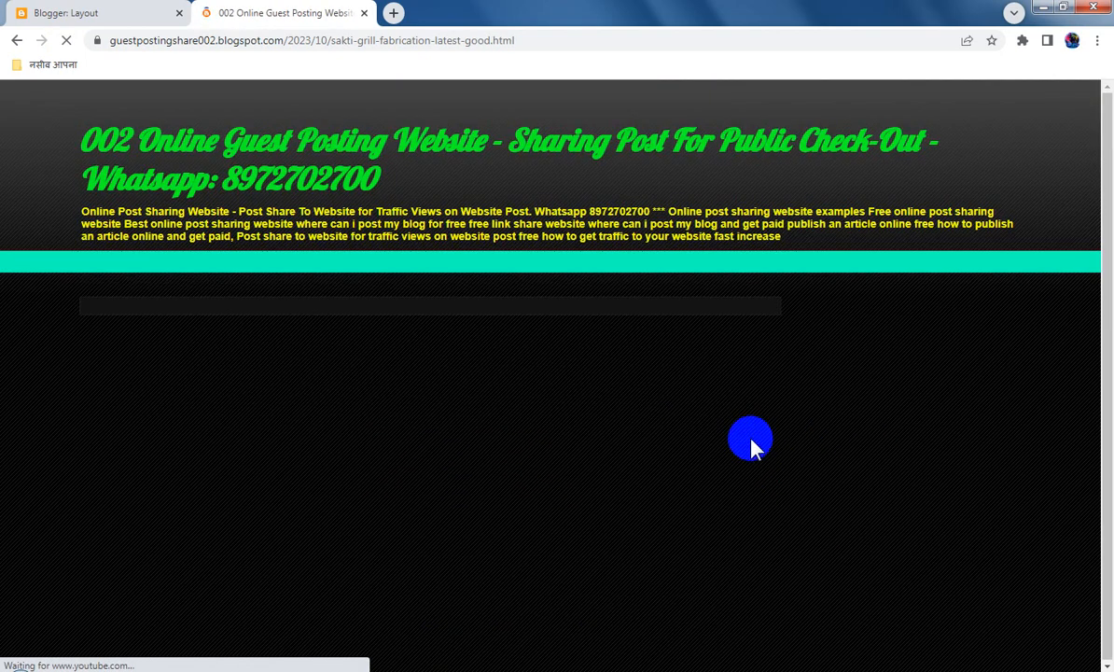
scroll(752, 446, "down", 14)
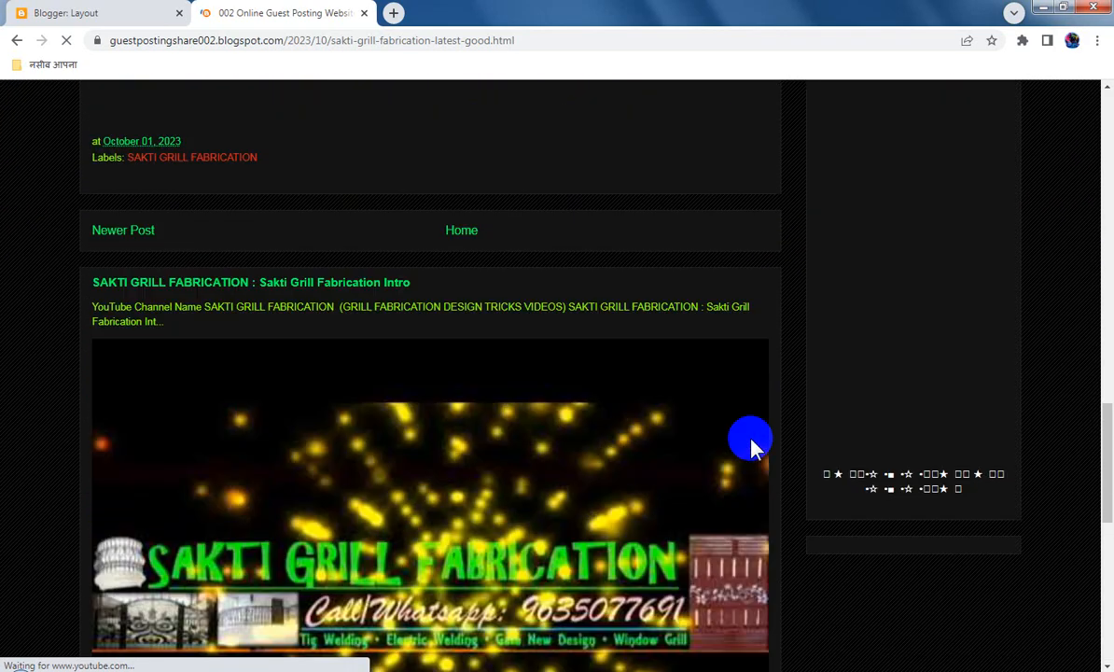
scroll(754, 448, "down", 7)
scroll(751, 446, "up", 10)
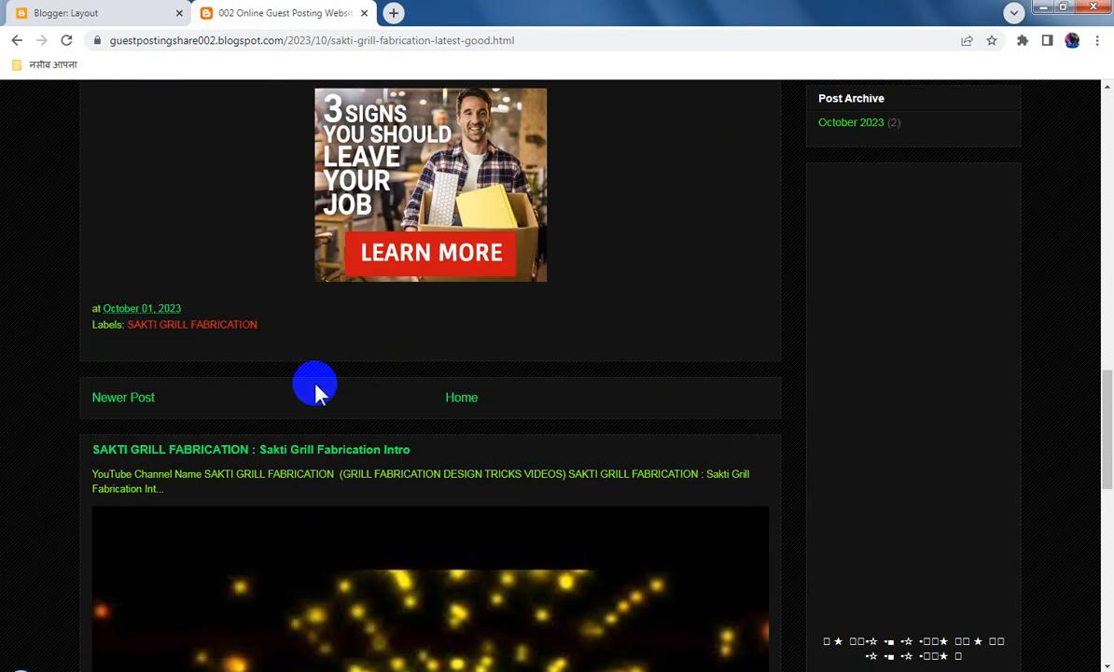
Go to the blog's home page through the Home link and review its content and navigation links
left_click(463, 398)
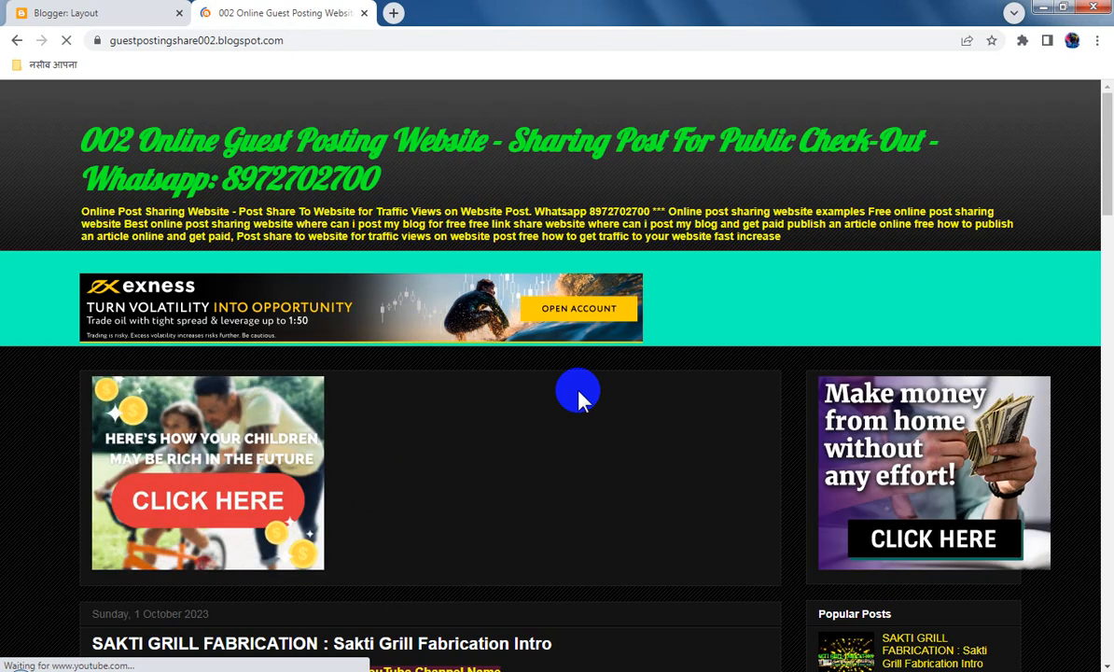
scroll(578, 393, "down", 6)
scroll(578, 394, "up", 7)
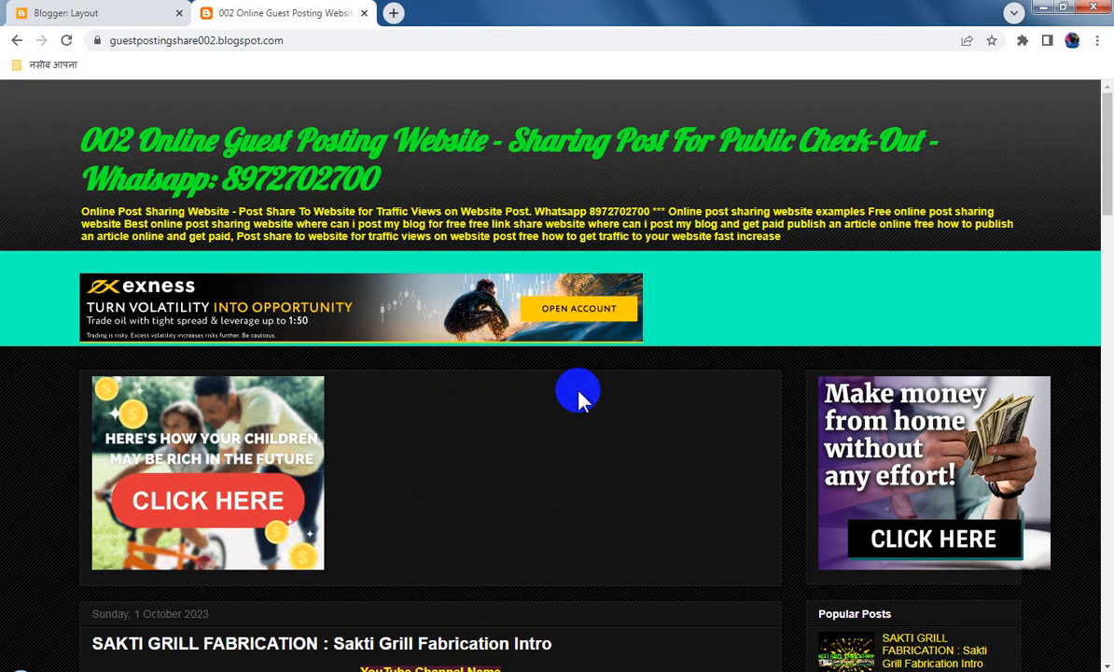
scroll(578, 394, "down", 10)
scroll(579, 397, "down", 2)
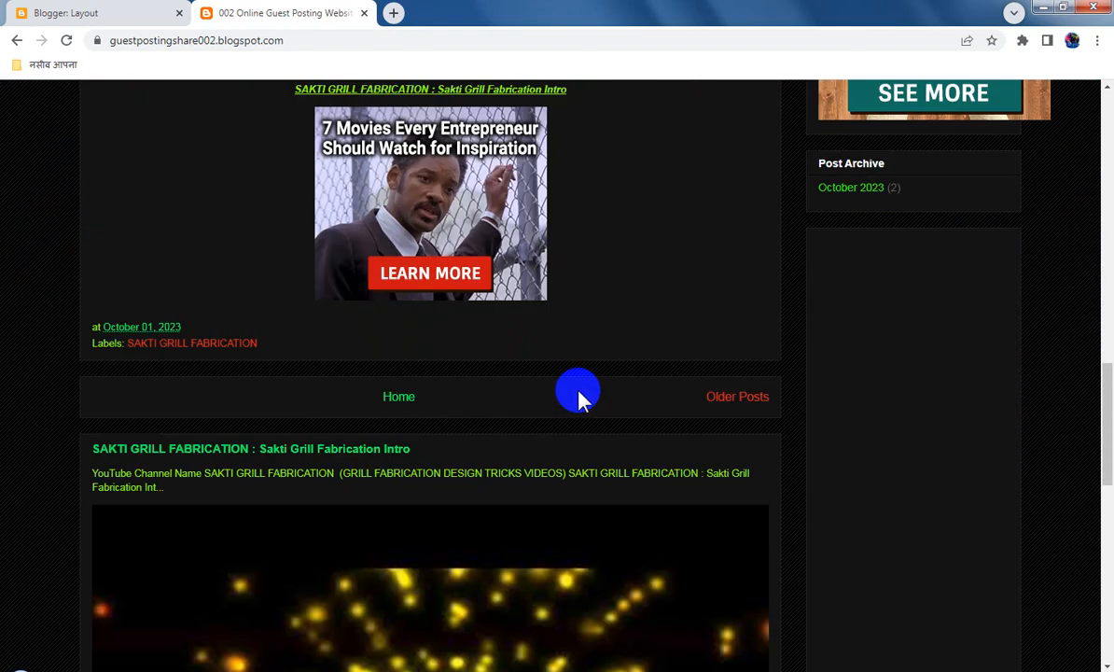
scroll(578, 394, "up", 12)
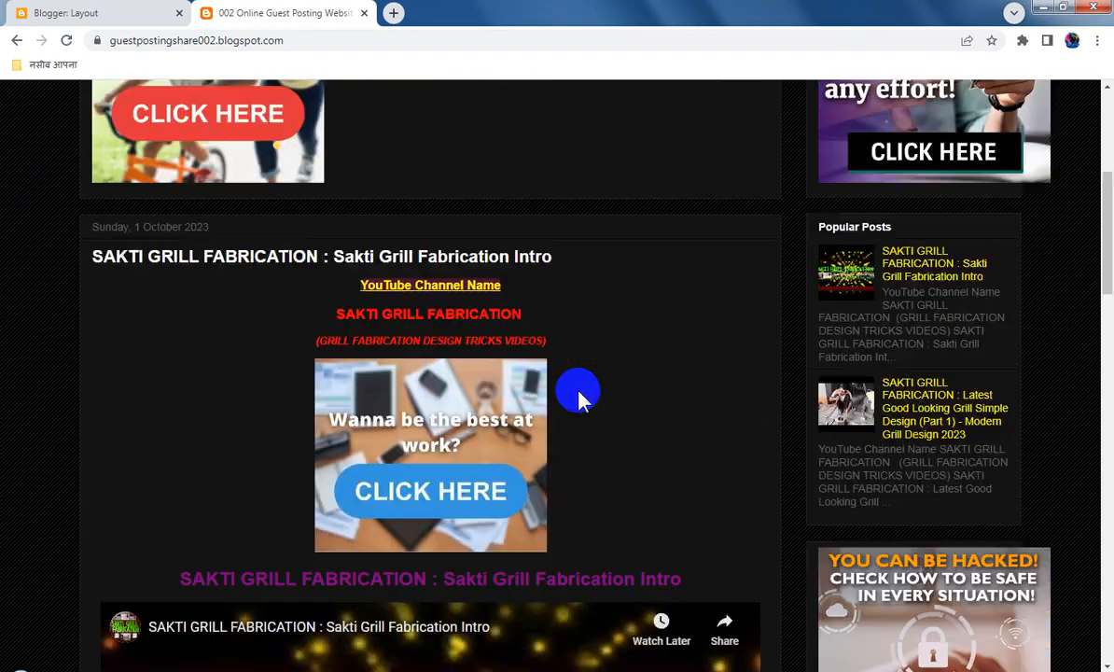
scroll(579, 394, "up", 3)
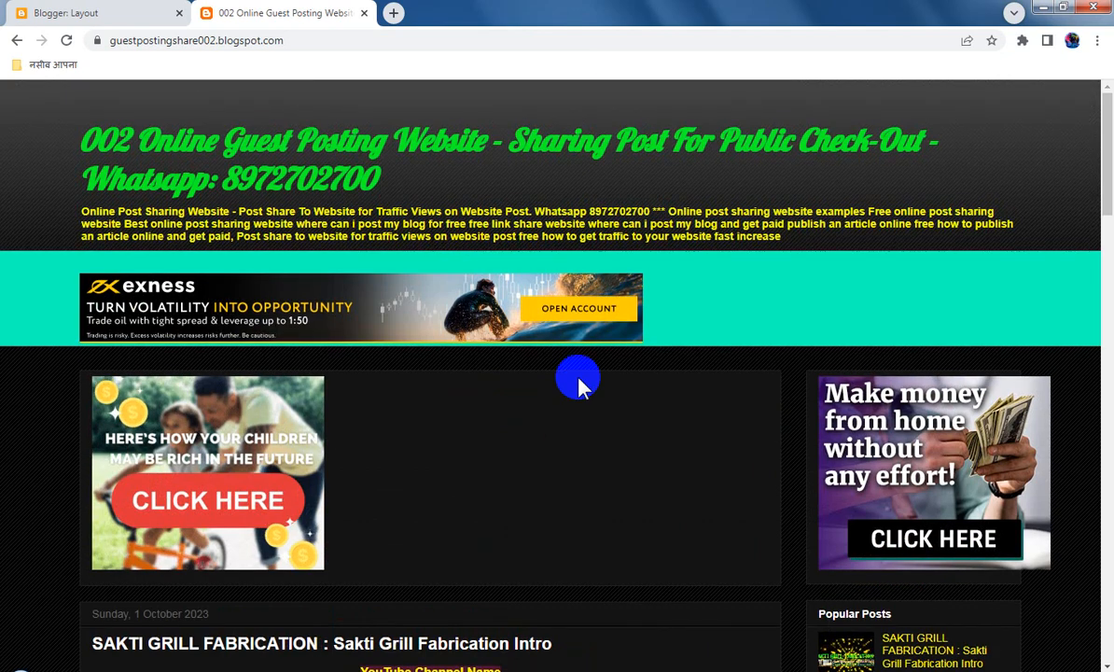